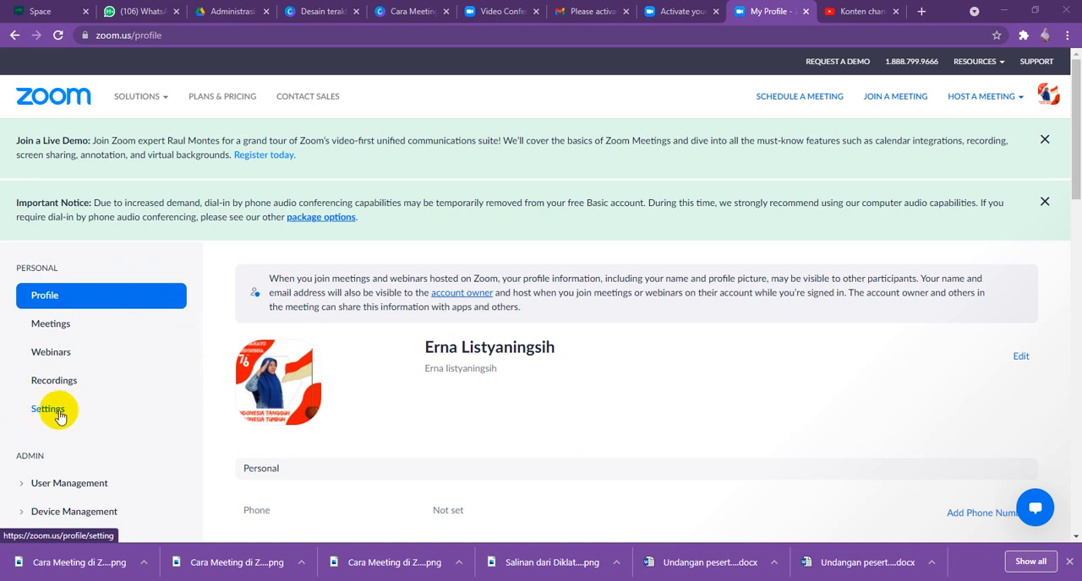
# - Open the account settings and switch the Waiting Room security option on and back off
pyautogui.click(59, 413)
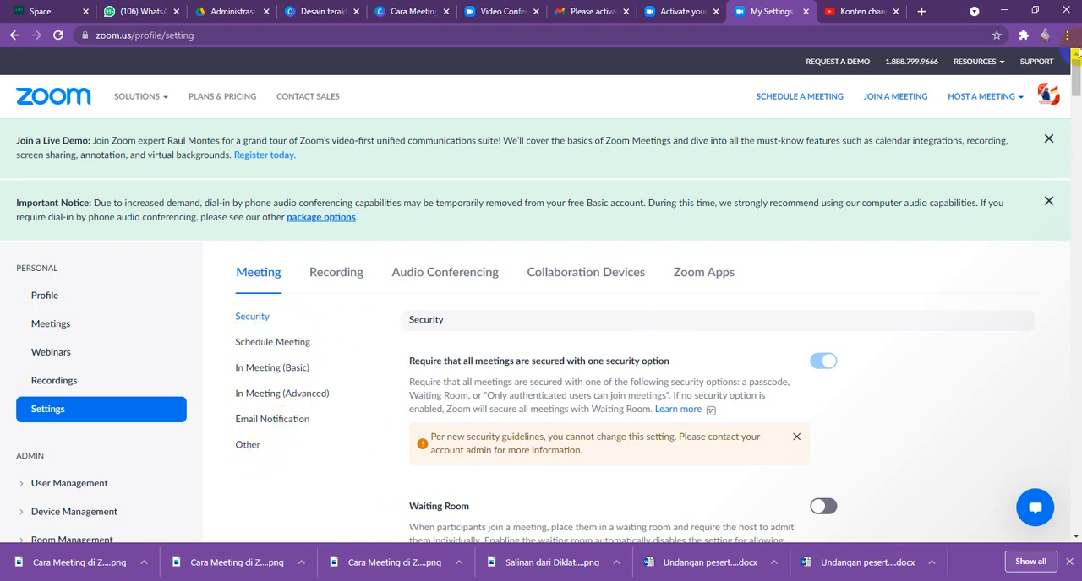
pyautogui.moveTo(1078, 71); pyautogui.dragTo(1079, 95)
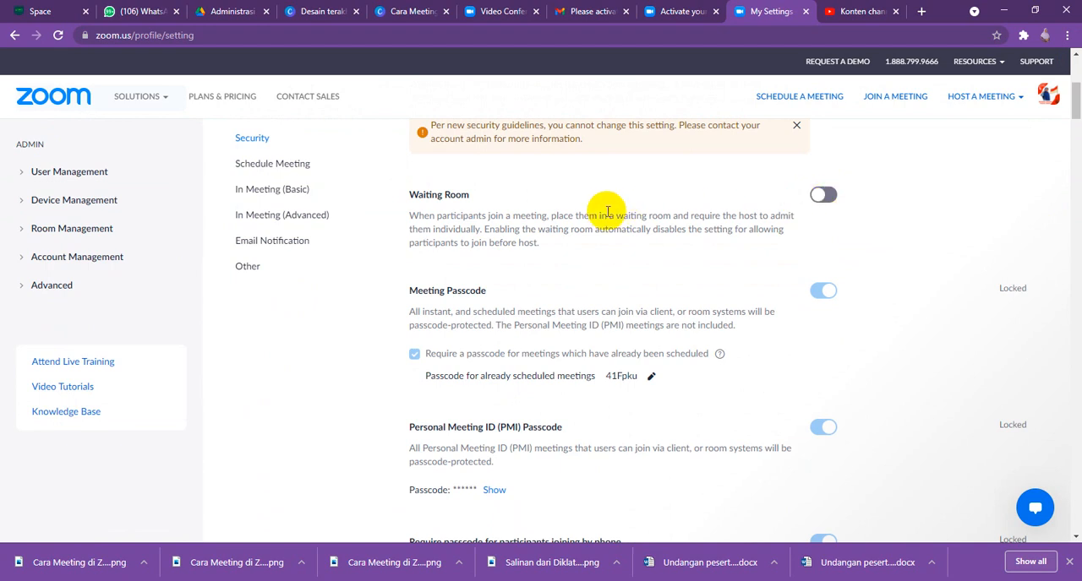
pyautogui.click(828, 196)
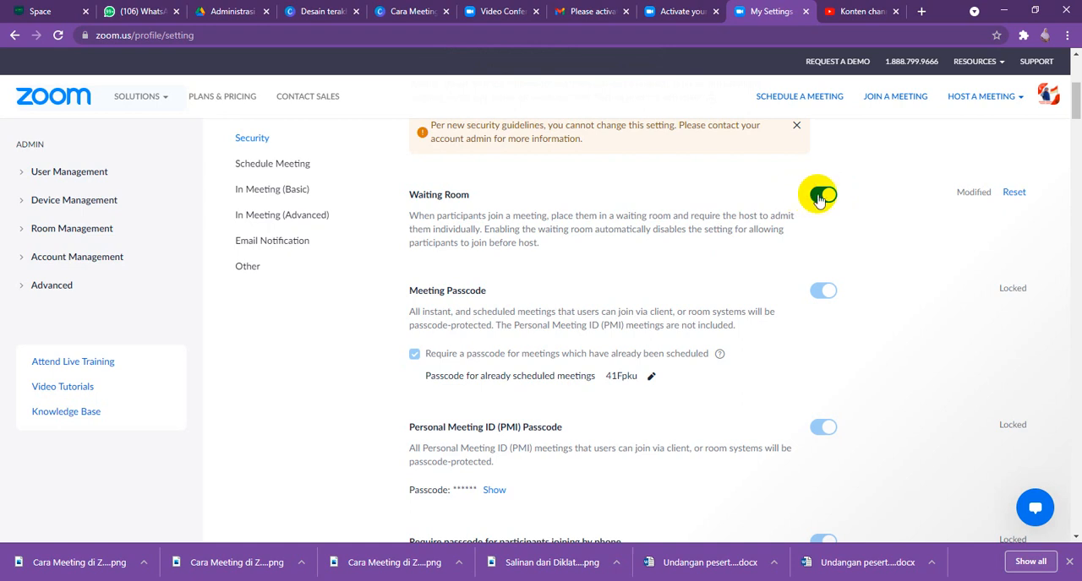
pyautogui.click(819, 197)
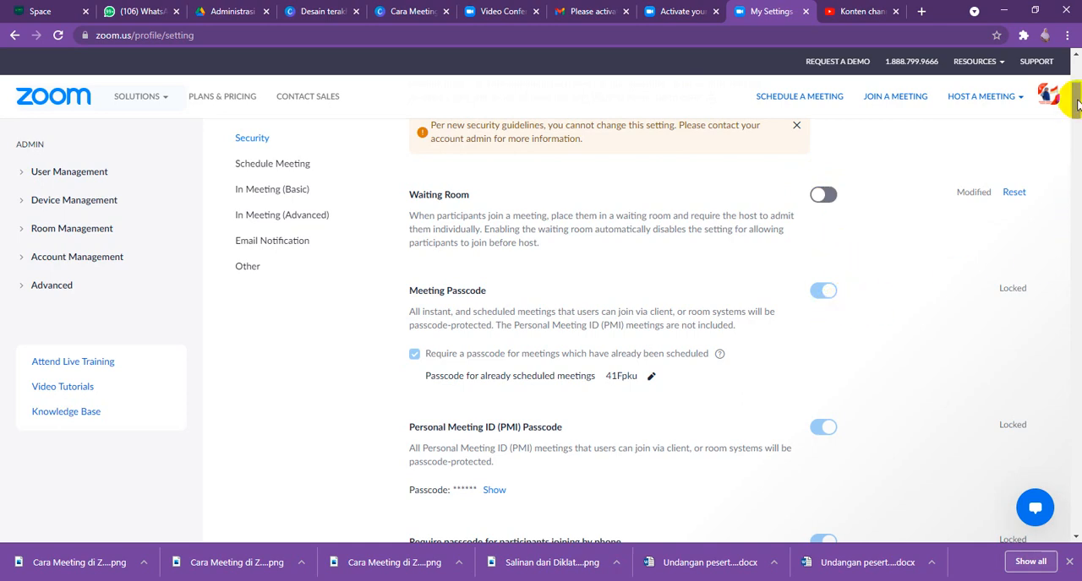
# - Reveal the Personal Meeting ID (PMI) passcode in the Security settings
pyautogui.moveTo(1075, 97)
pyautogui.mouseDown()
pyautogui.moveTo(1077, 118)
pyautogui.moveTo(1075, 94)
pyautogui.mouseUp()
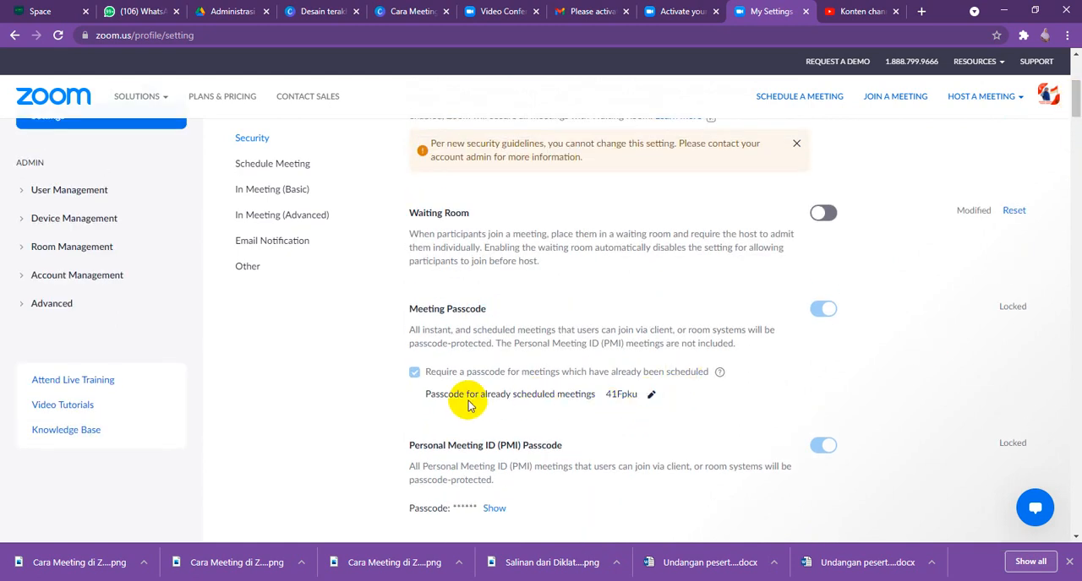
pyautogui.scroll(-2, 470, 404)
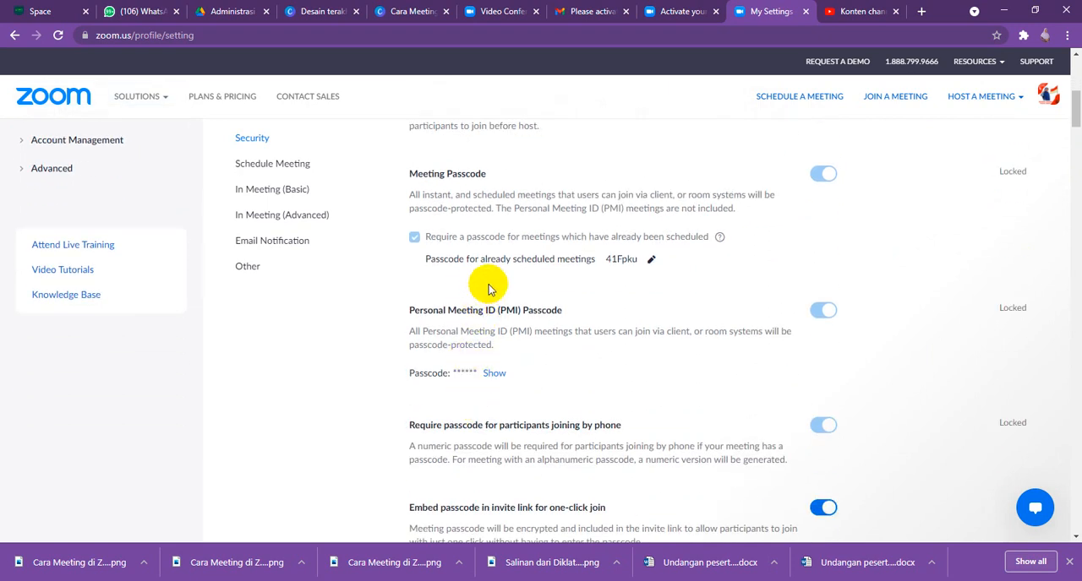
pyautogui.scroll(-1, 490, 328)
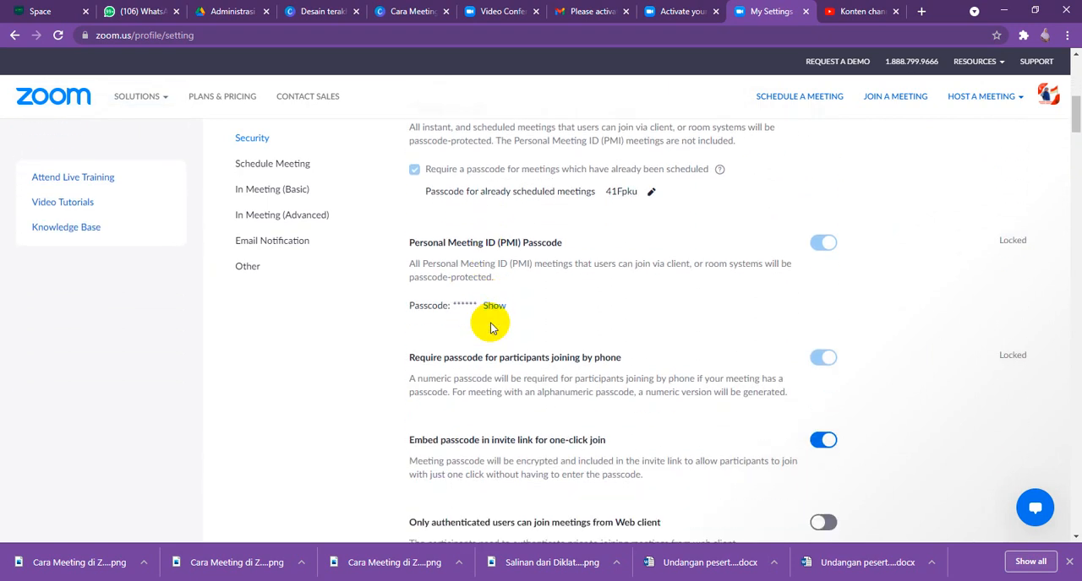
pyautogui.click(497, 306)
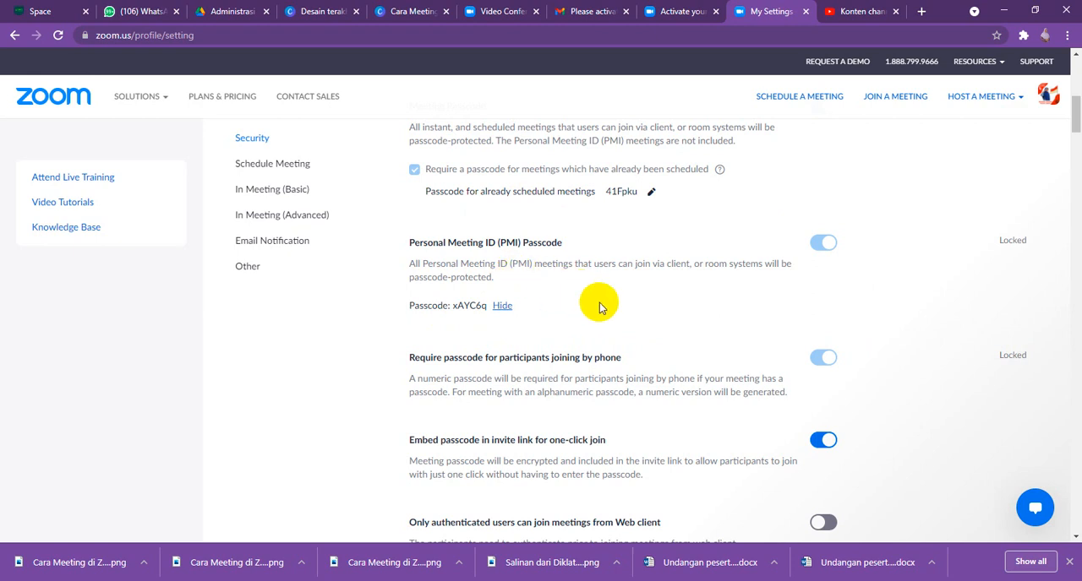
# - Review the passcode, authentication, country/region entry and end-to-end encryption options in the Security settings
pyautogui.scroll(-1, 628, 322)
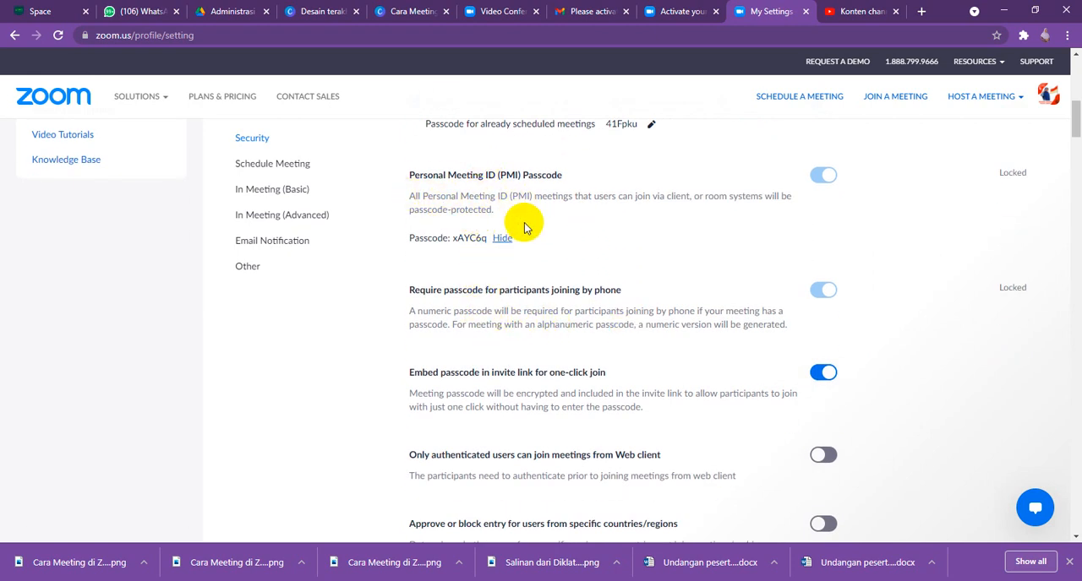
pyautogui.scroll(3, 321, 313)
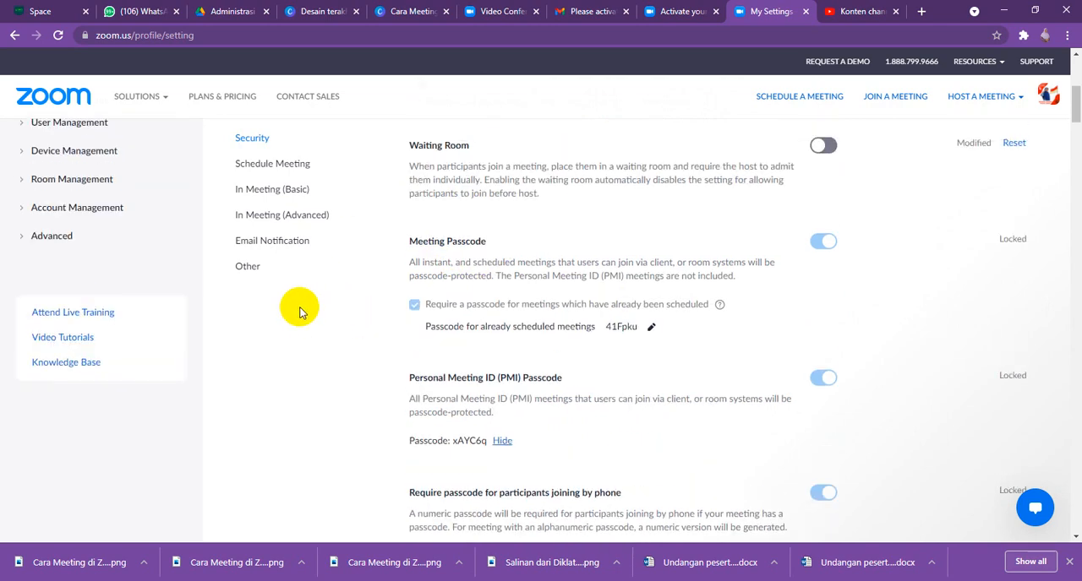
pyautogui.scroll(3, 208, 252)
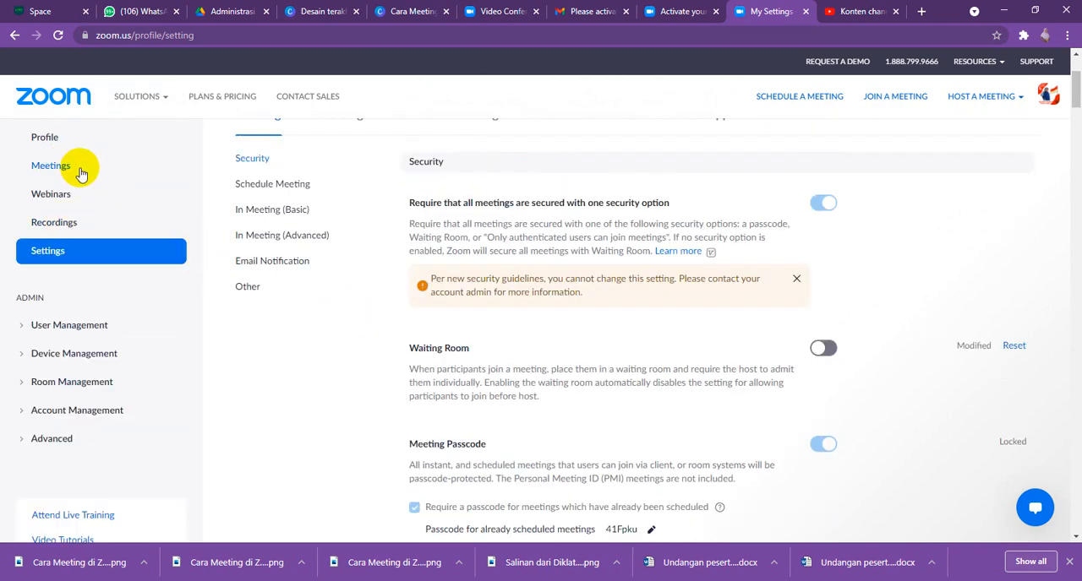
pyautogui.scroll(-3, 674, 227)
pyautogui.scroll(-1, 674, 307)
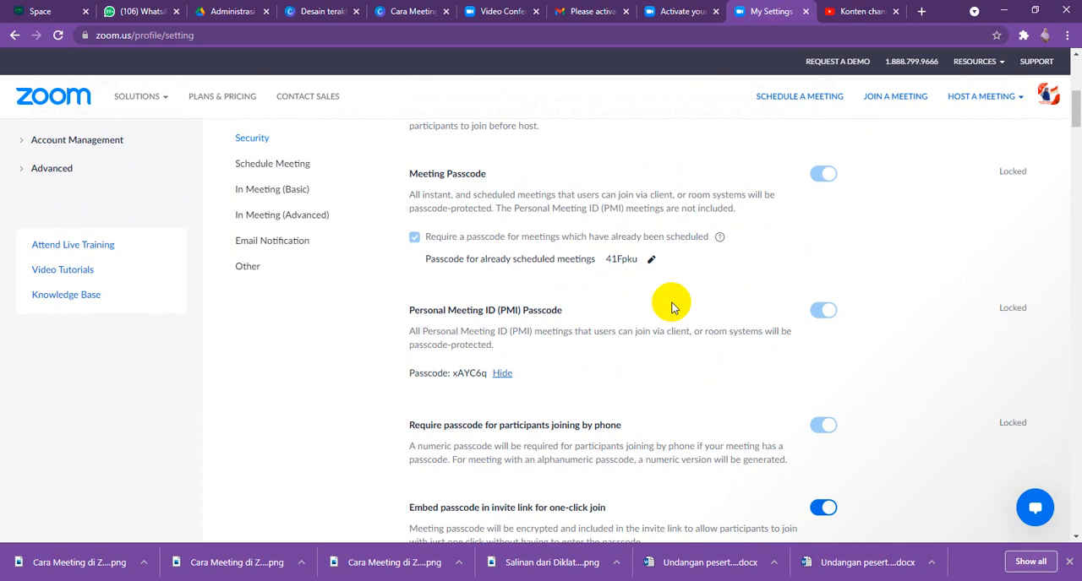
pyautogui.scroll(-1, 689, 359)
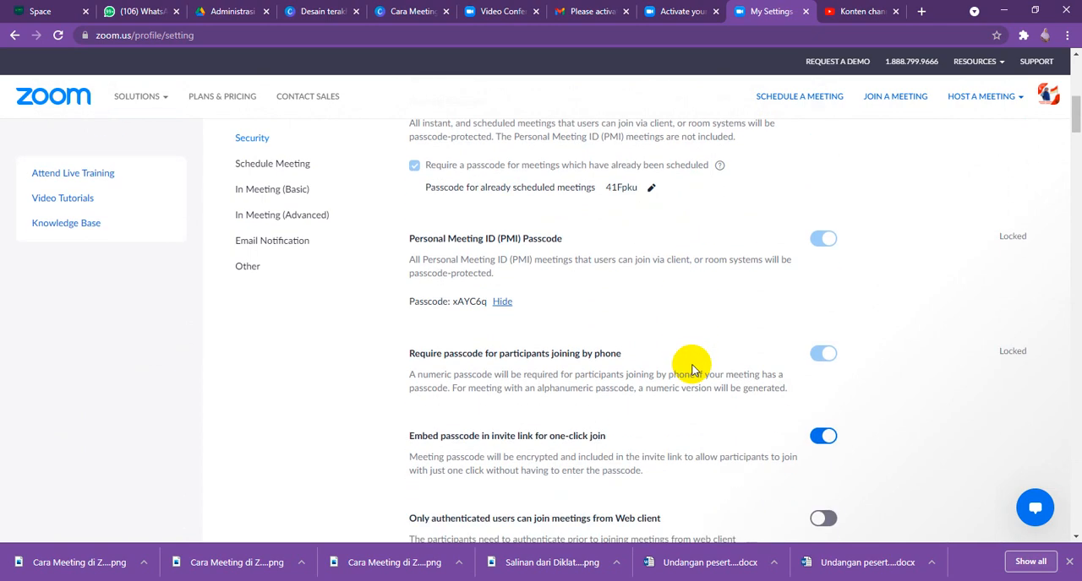
pyautogui.scroll(-1, 692, 369)
pyautogui.scroll(-1, 691, 369)
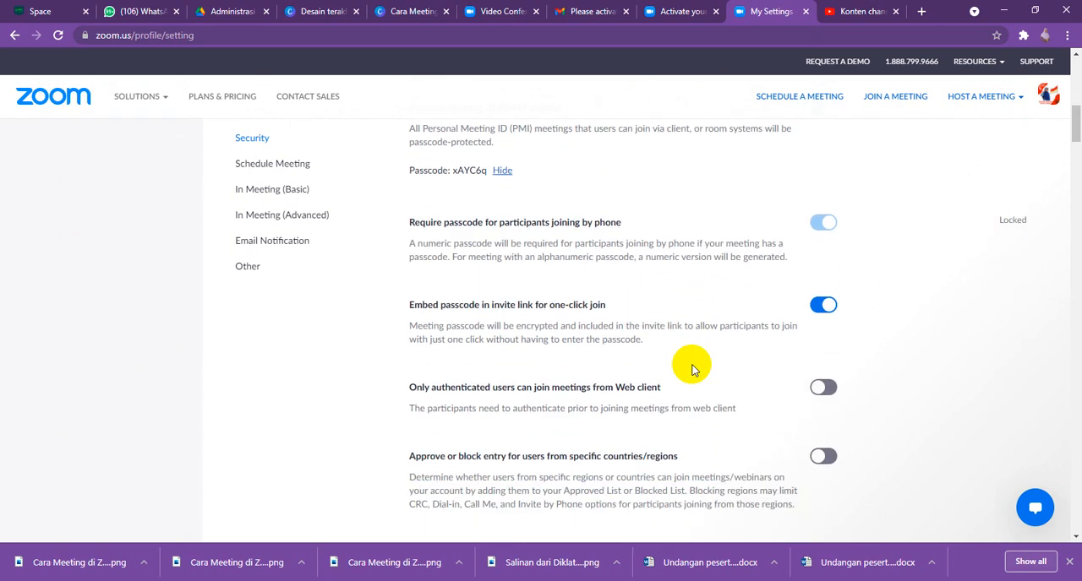
pyautogui.scroll(-3, 691, 369)
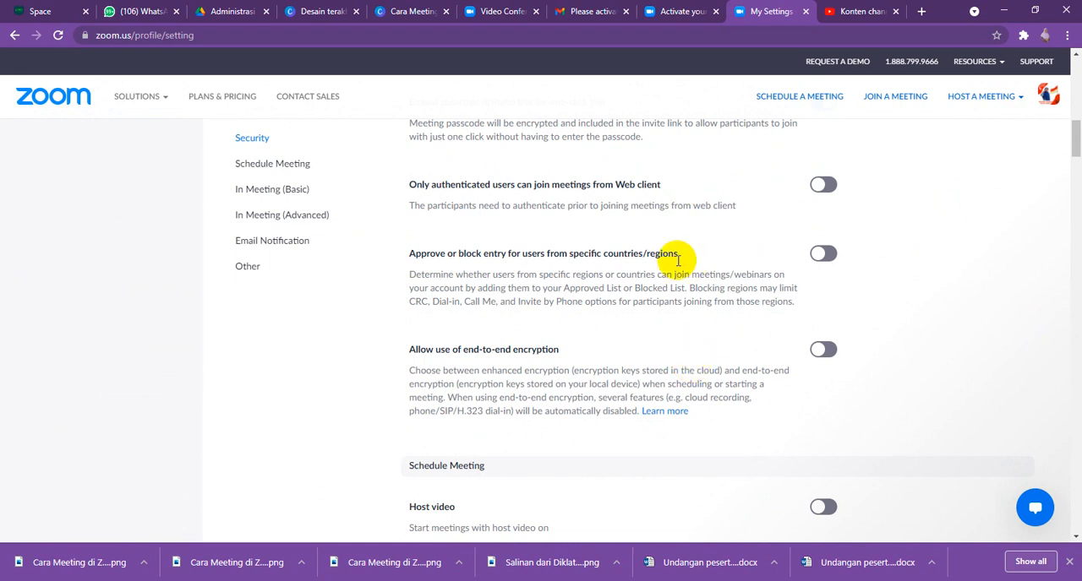
pyautogui.scroll(-1, 689, 361)
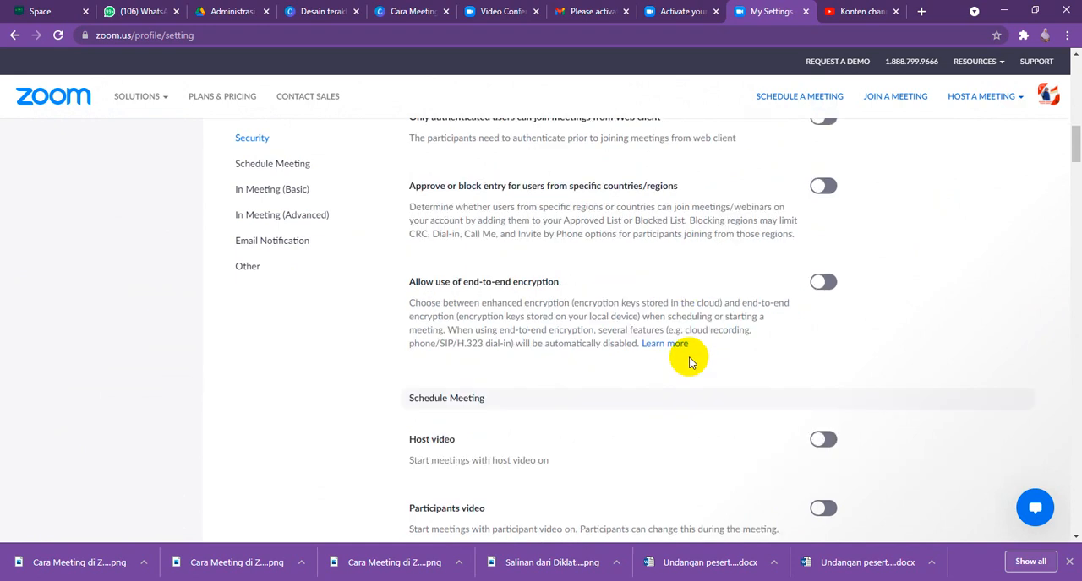
# - Turn on host video for scheduled meetings, and switch participants video on and back off
pyautogui.scroll(-2, 693, 397)
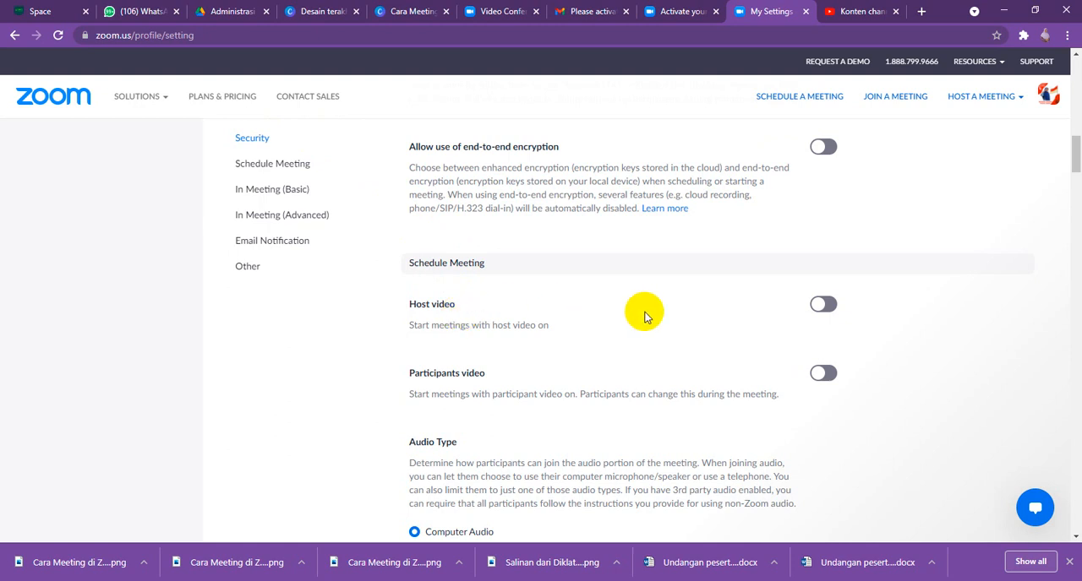
pyautogui.click(823, 306)
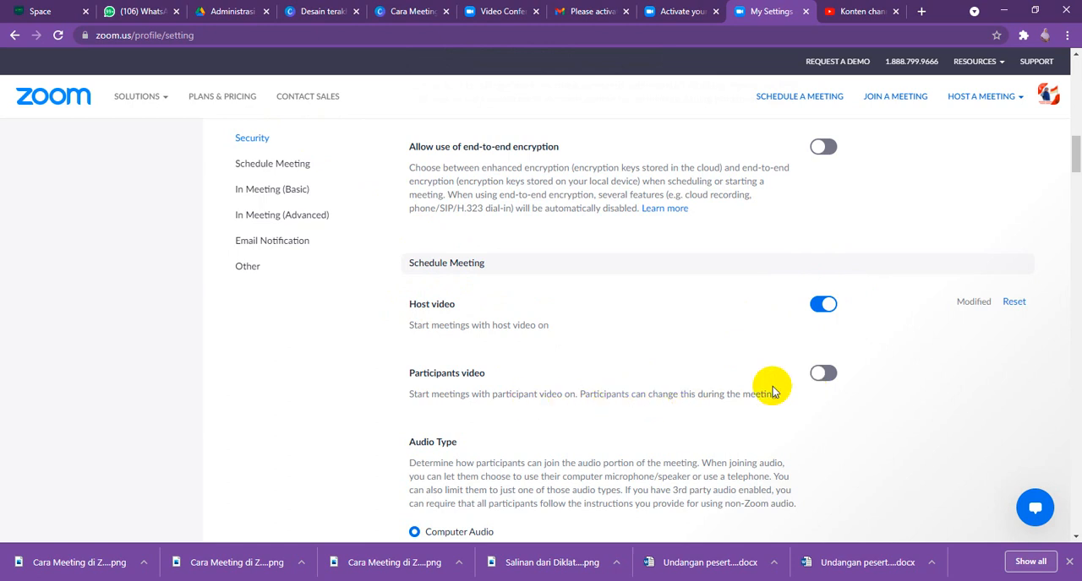
pyautogui.click(826, 378)
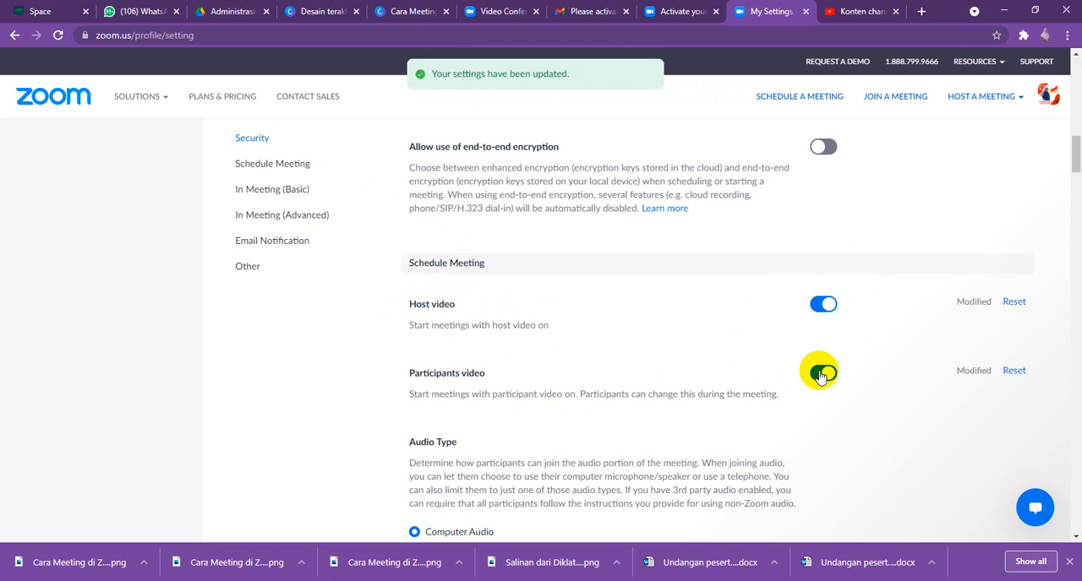
pyautogui.click(818, 375)
# - Try letting participants join 5 minutes before the start time, and switch off joining before the host
pyautogui.scroll(-2, 442, 413)
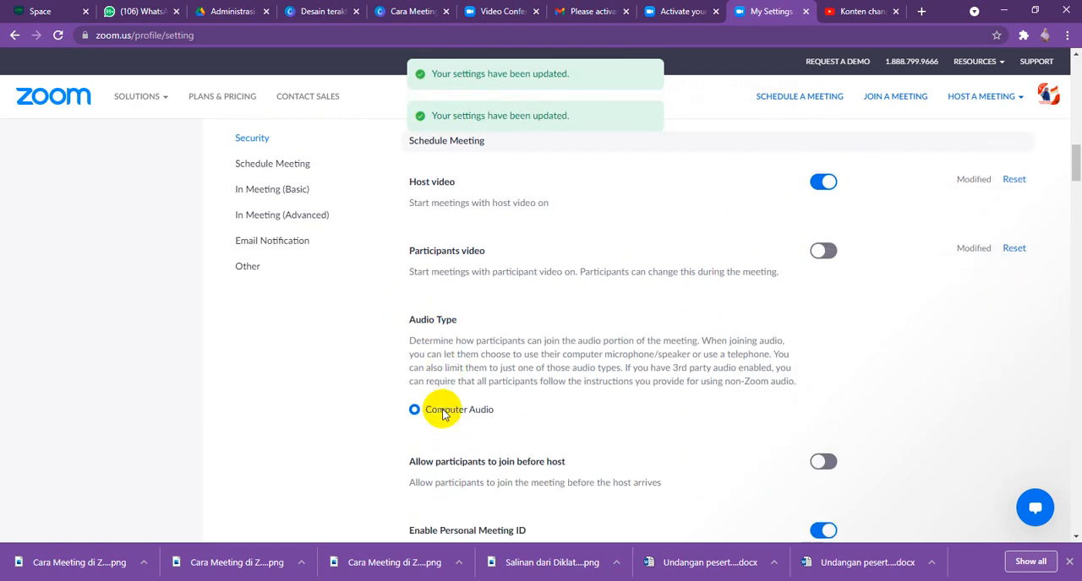
pyautogui.scroll(-1, 442, 414)
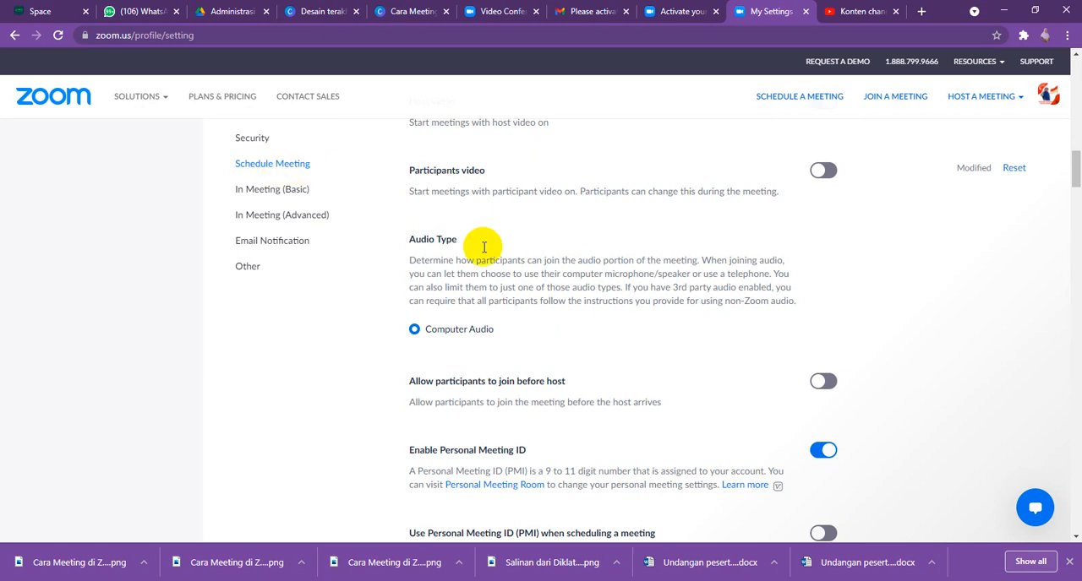
pyautogui.scroll(1, 495, 333)
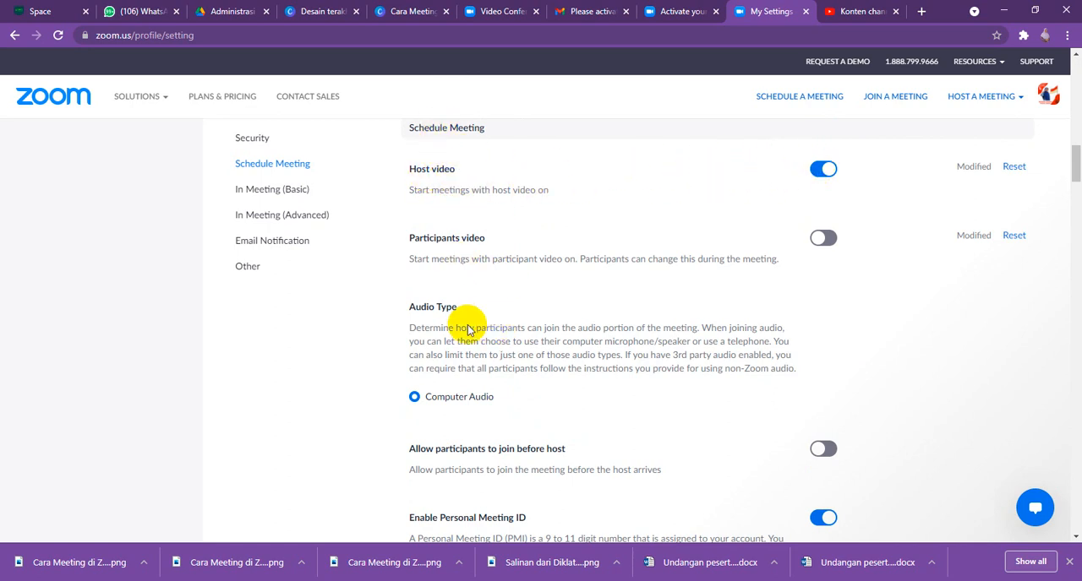
pyautogui.scroll(-1, 466, 338)
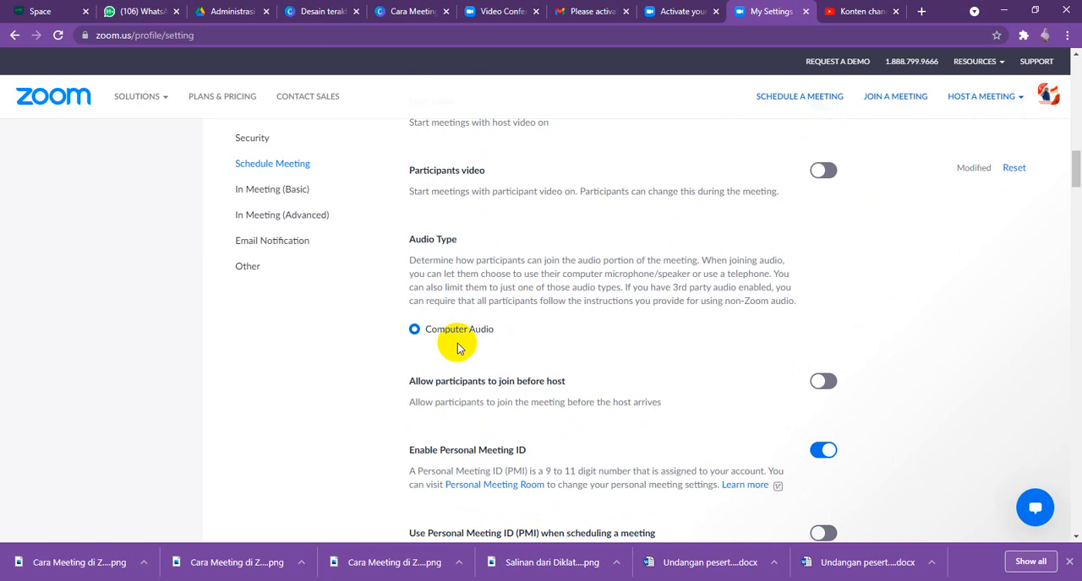
pyautogui.scroll(-1, 457, 347)
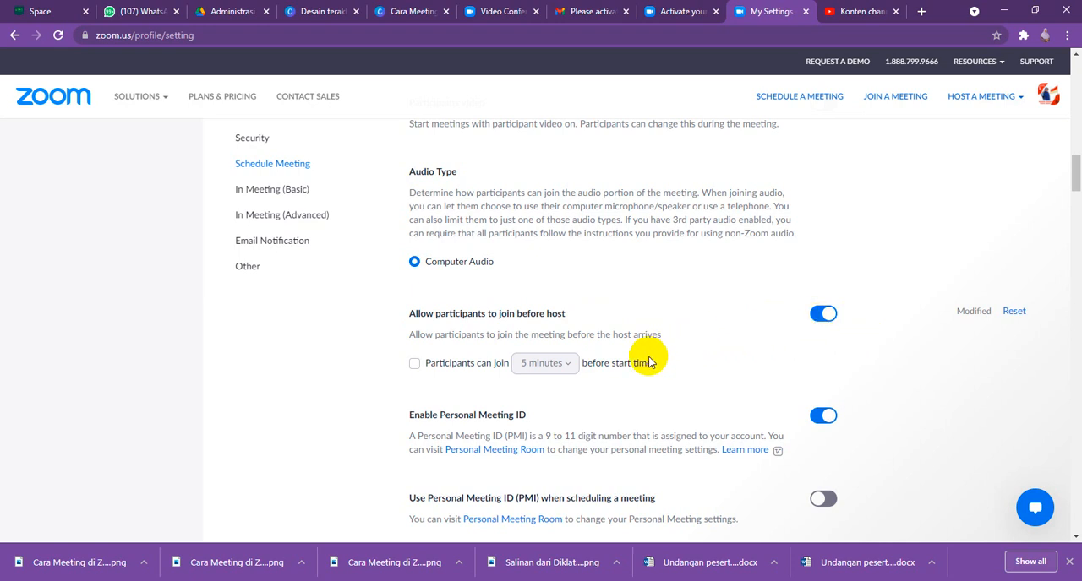
pyautogui.click(415, 365)
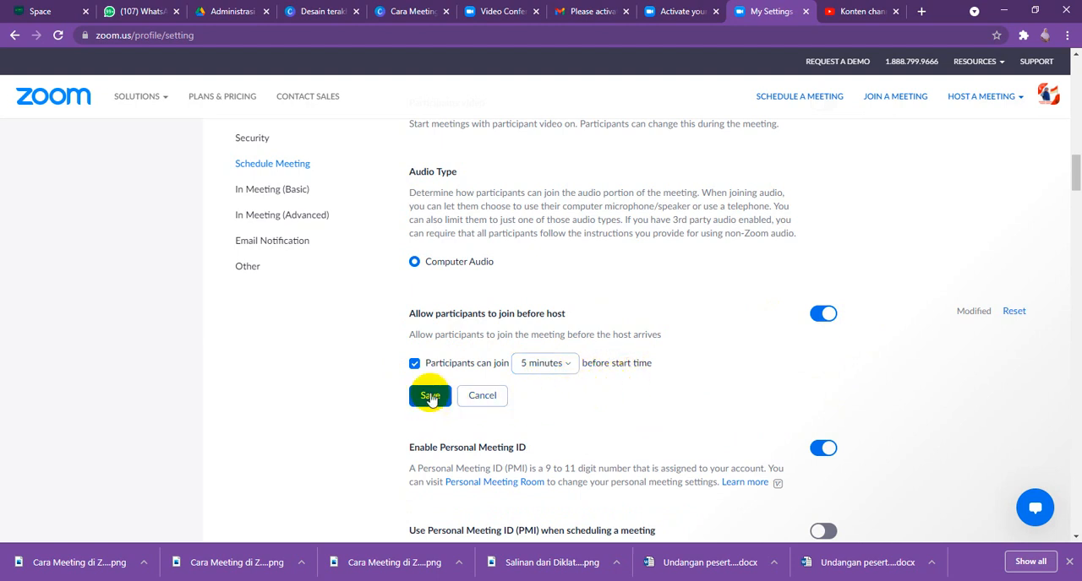
pyautogui.click(823, 314)
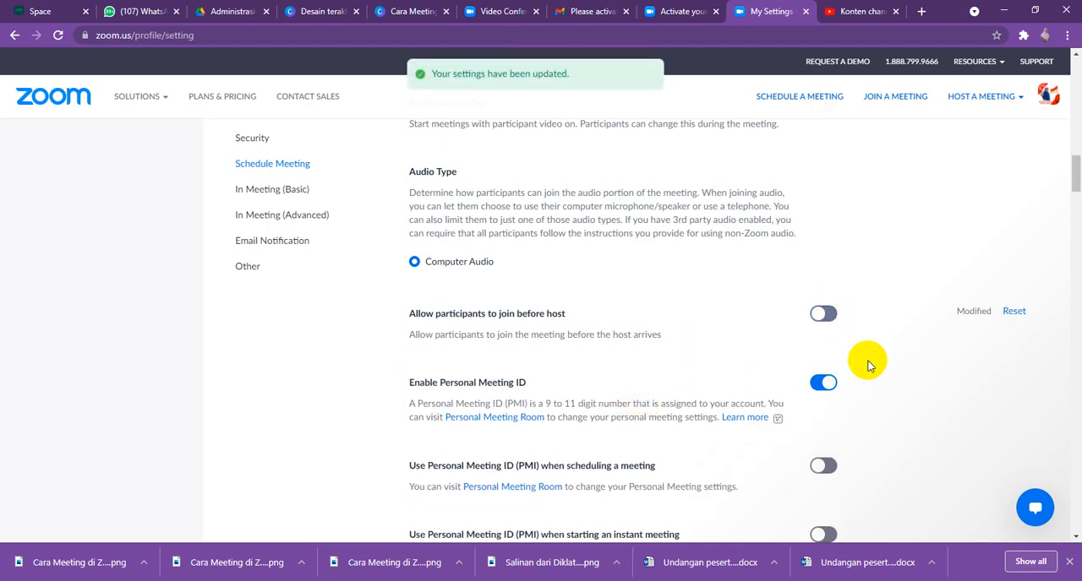
# - Turn on muting all participants when they join a meeting
pyautogui.scroll(-1, 870, 384)
pyautogui.scroll(-2, 876, 395)
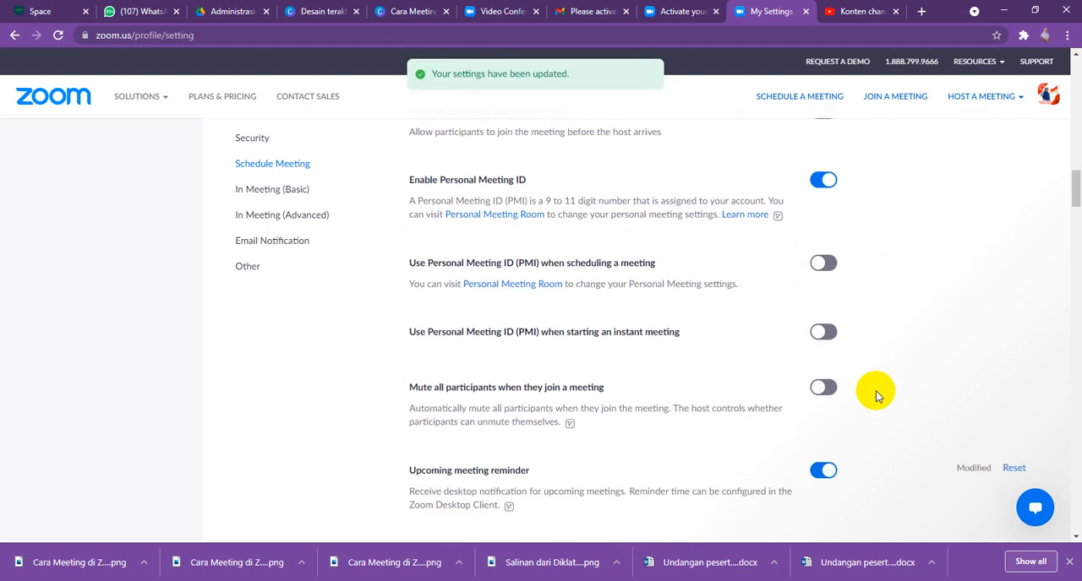
pyautogui.scroll(-1, 875, 394)
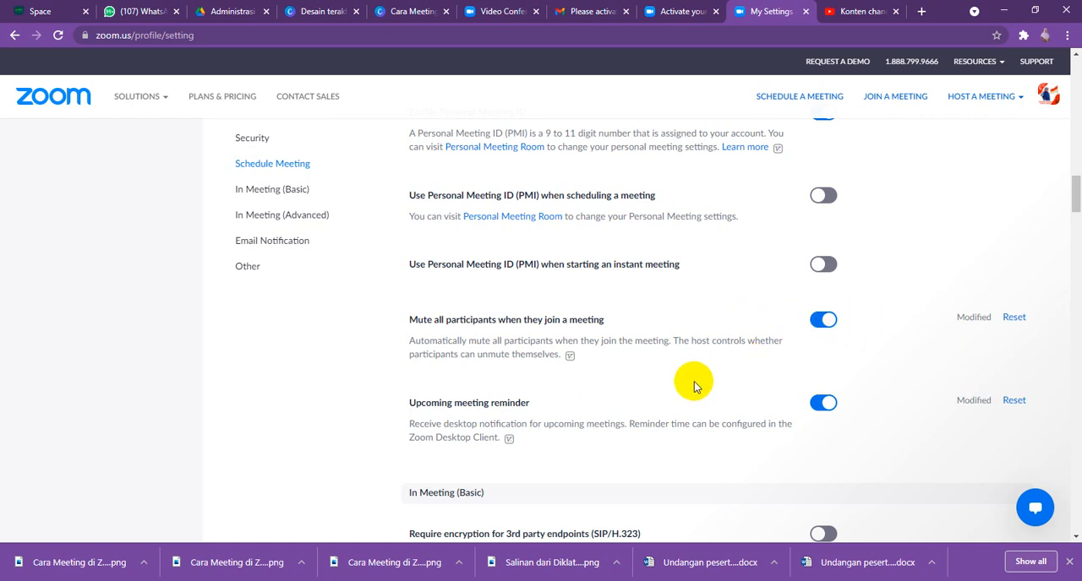
# - Set the default participant chat permission to No one, restrict saving meeting chats to Host, and save the chat settings
pyautogui.scroll(-1, 598, 379)
pyautogui.scroll(-2, 598, 383)
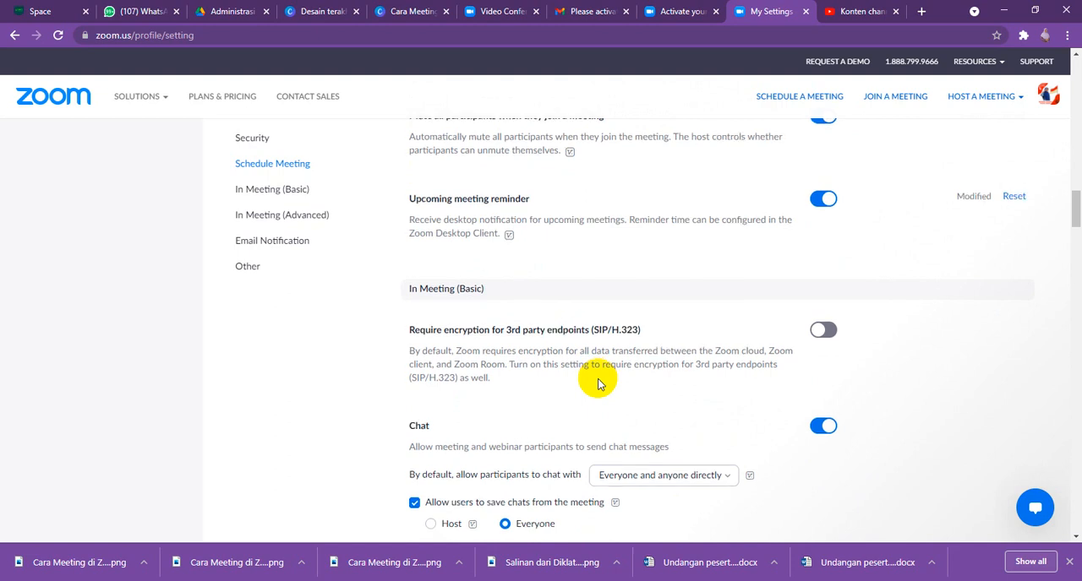
pyautogui.scroll(-1, 598, 384)
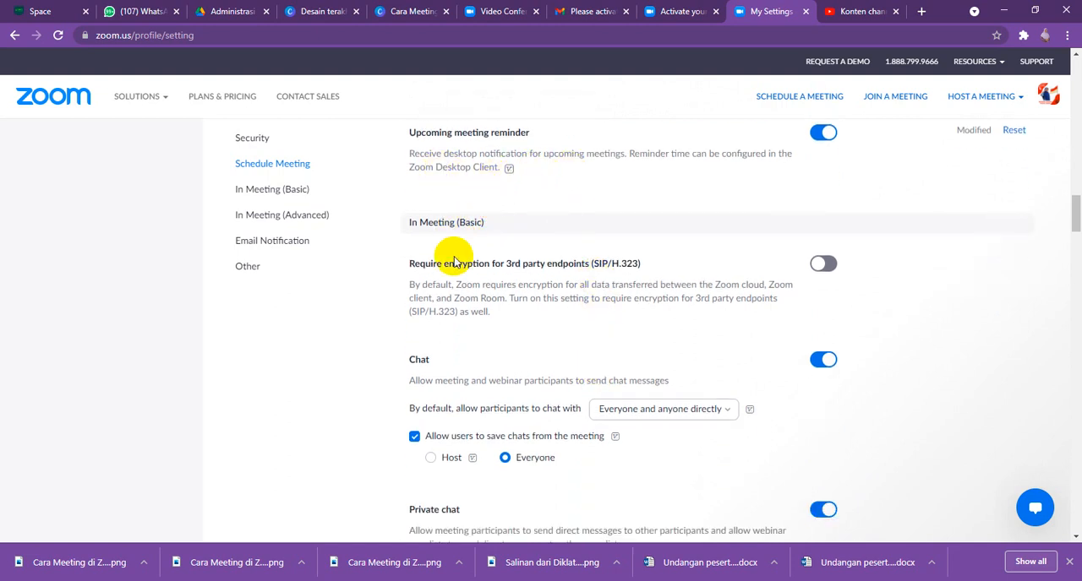
pyautogui.scroll(-1, 453, 255)
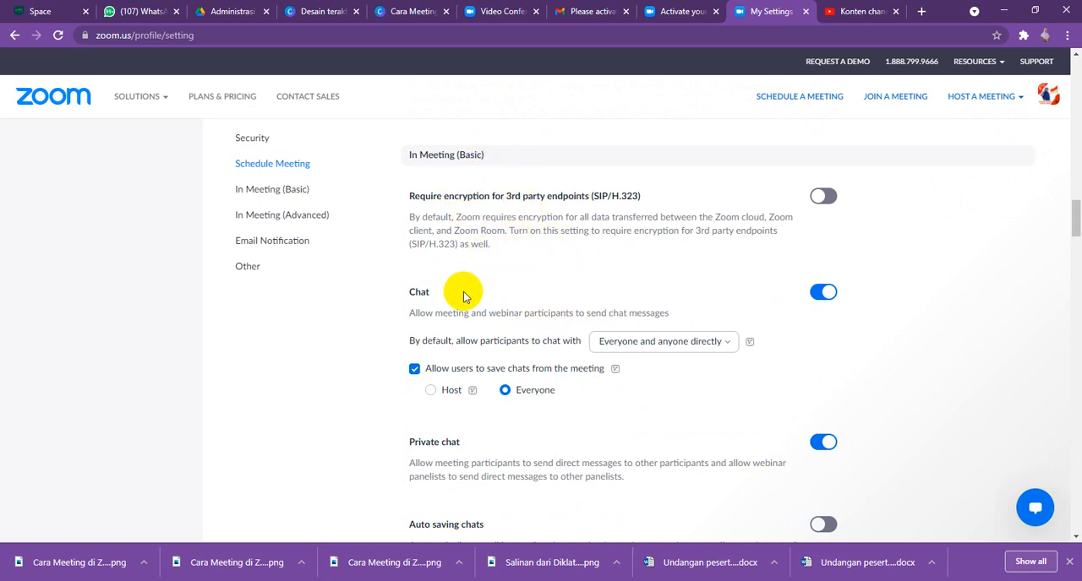
pyautogui.scroll(-1, 463, 298)
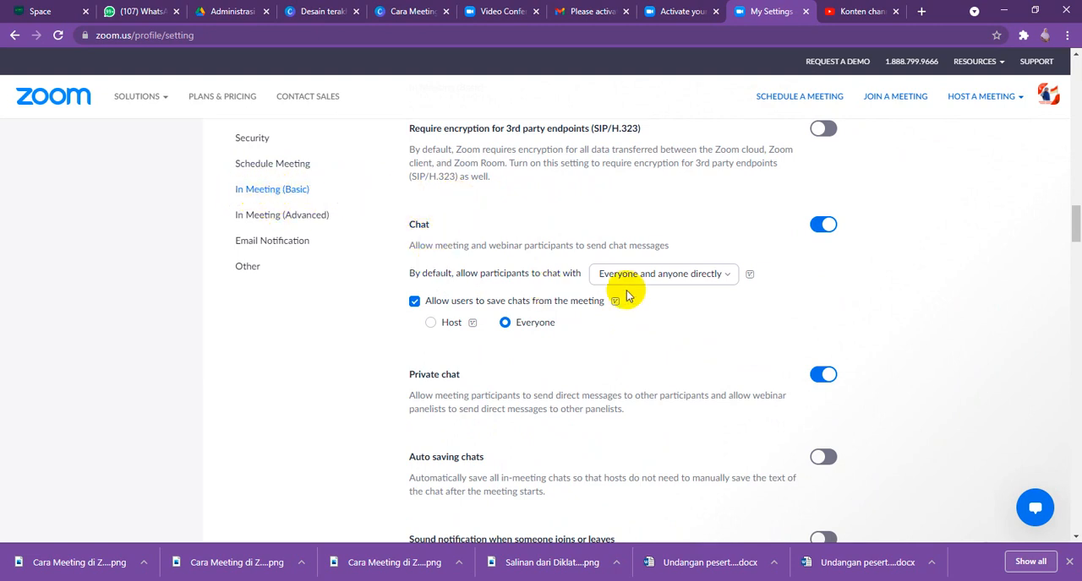
pyautogui.click(730, 279)
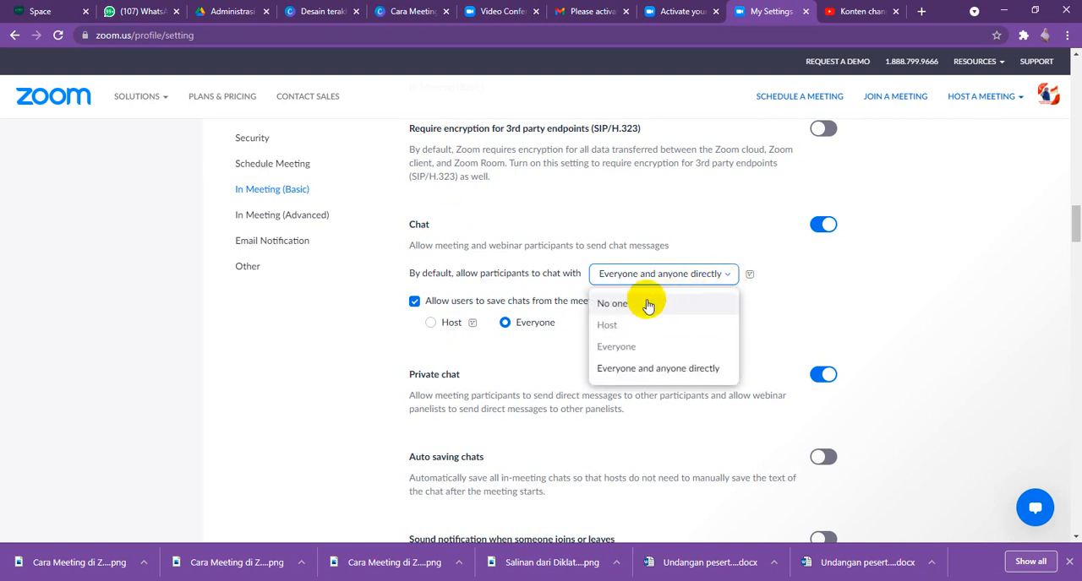
pyautogui.click(638, 353)
pyautogui.click(636, 278)
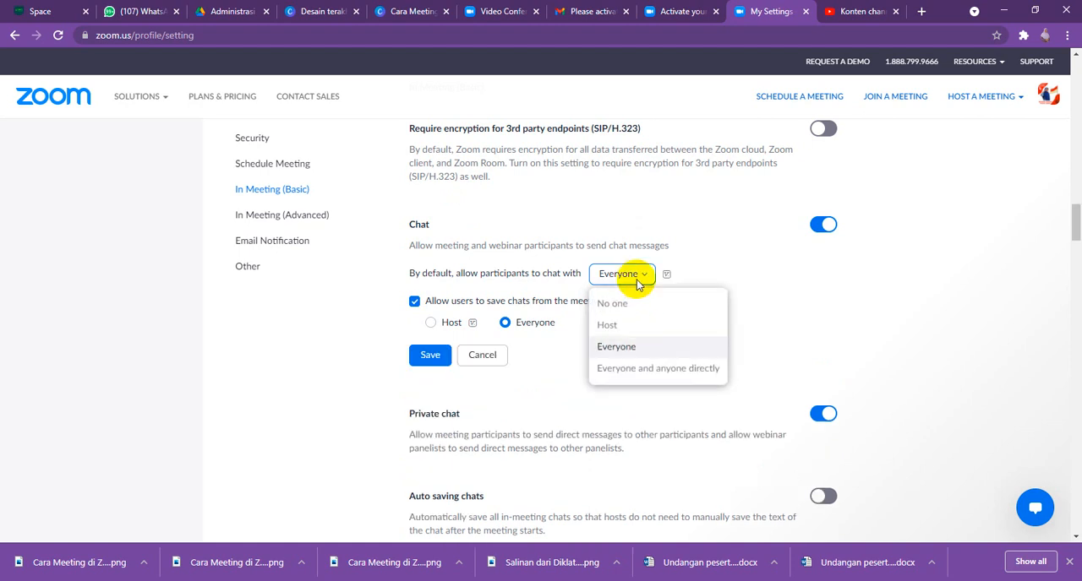
pyautogui.click(605, 326)
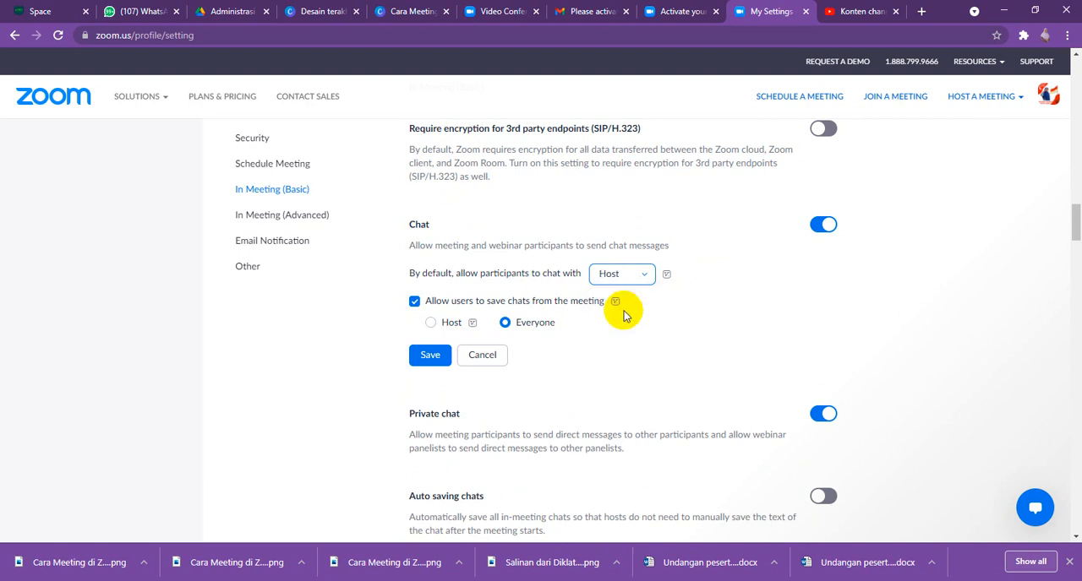
pyautogui.click(632, 277)
pyautogui.click(633, 306)
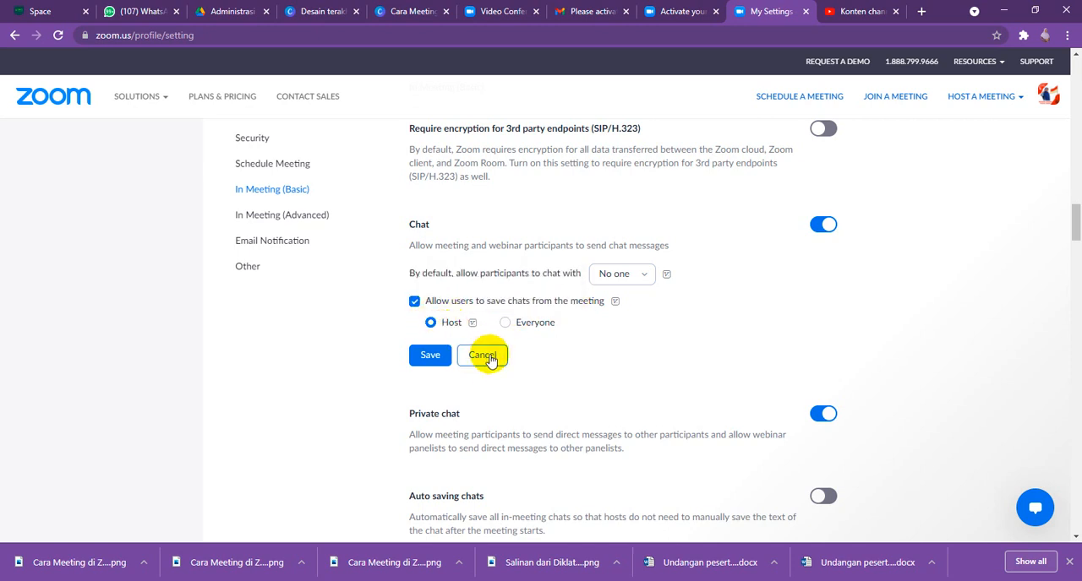
pyautogui.click(430, 355)
# - Try turning off private chat between meeting participants, and switch it back on
pyautogui.scroll(-1, 429, 357)
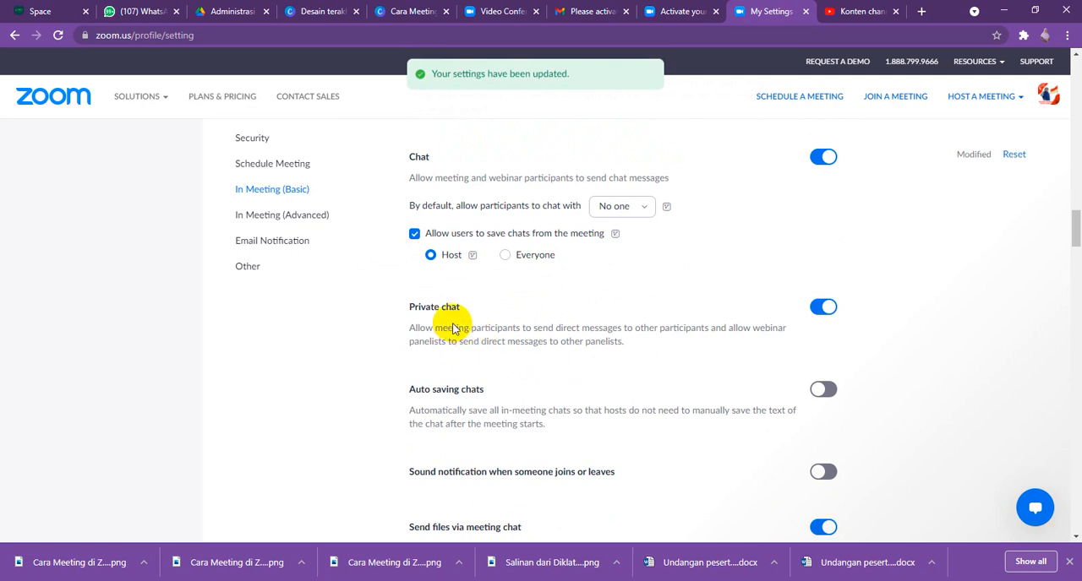
pyautogui.click(824, 310)
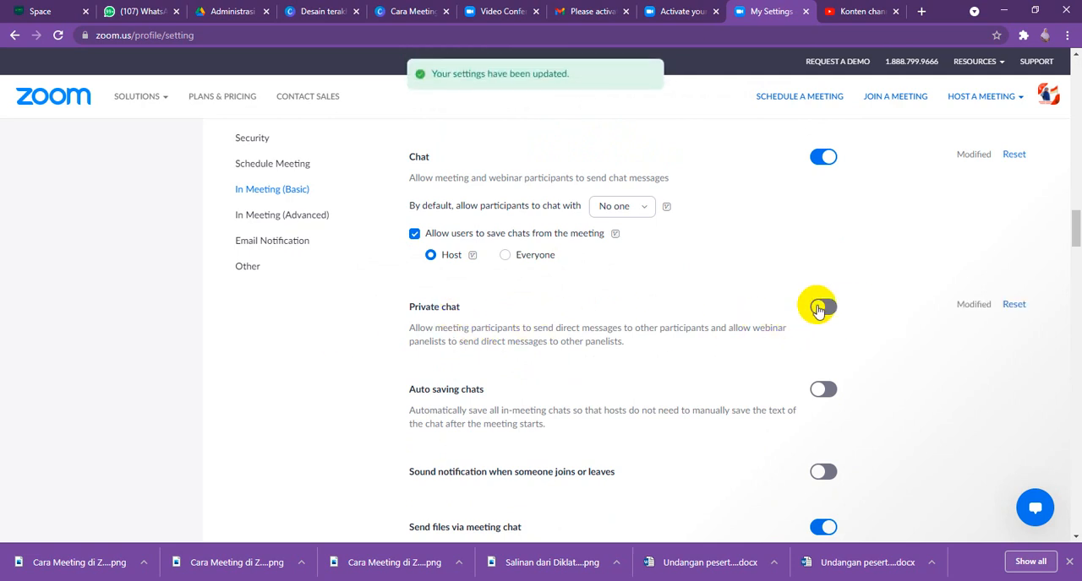
pyautogui.click(823, 309)
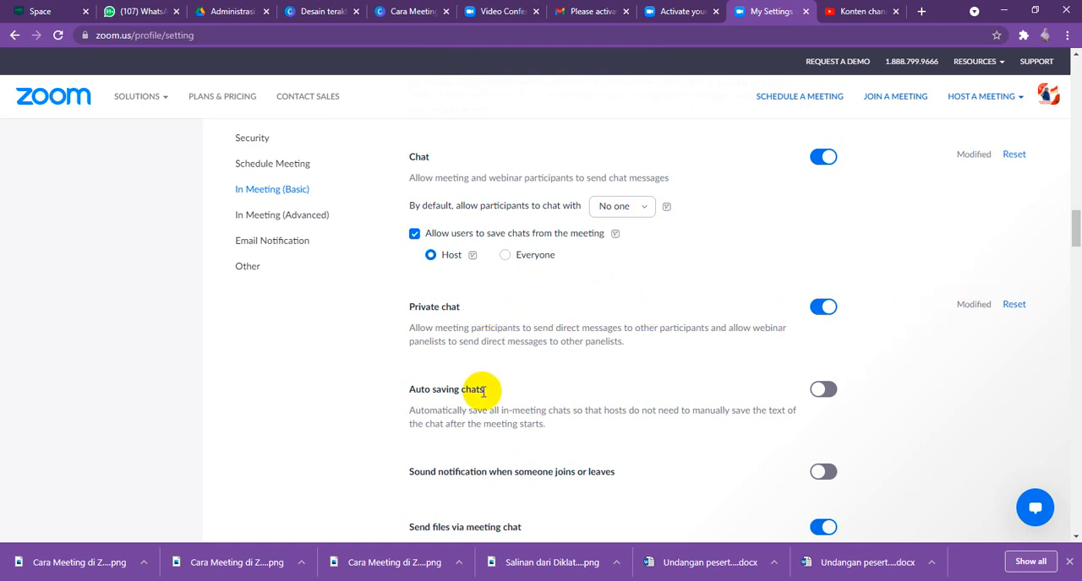
# - Turn on auto saving chats, and enable the join or leave sound notification for Host and co-hosts only, saving the choice
pyautogui.scroll(-1, 454, 391)
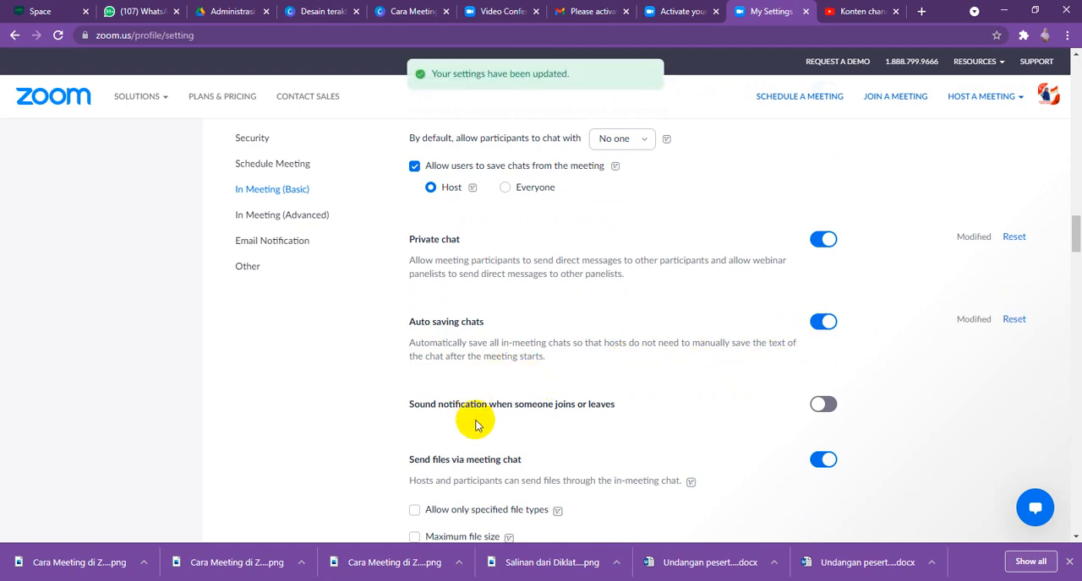
pyautogui.scroll(-1, 476, 427)
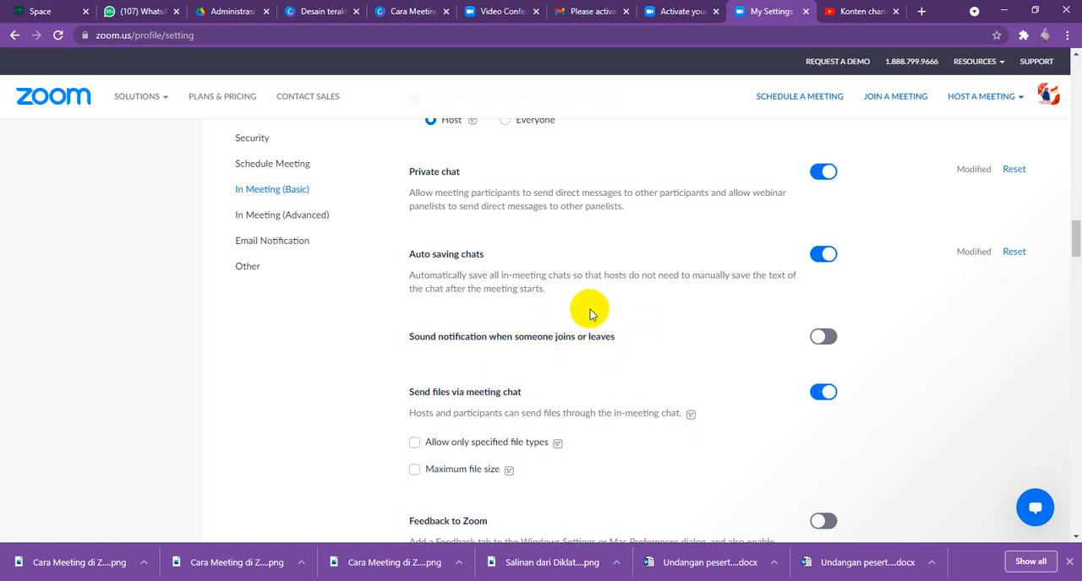
pyautogui.click(824, 337)
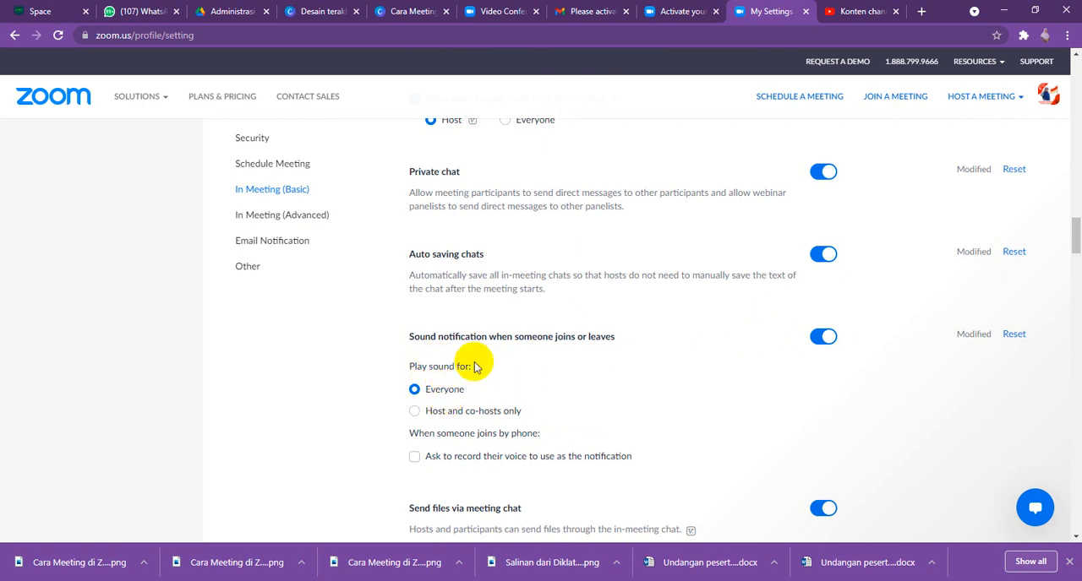
pyautogui.click(415, 412)
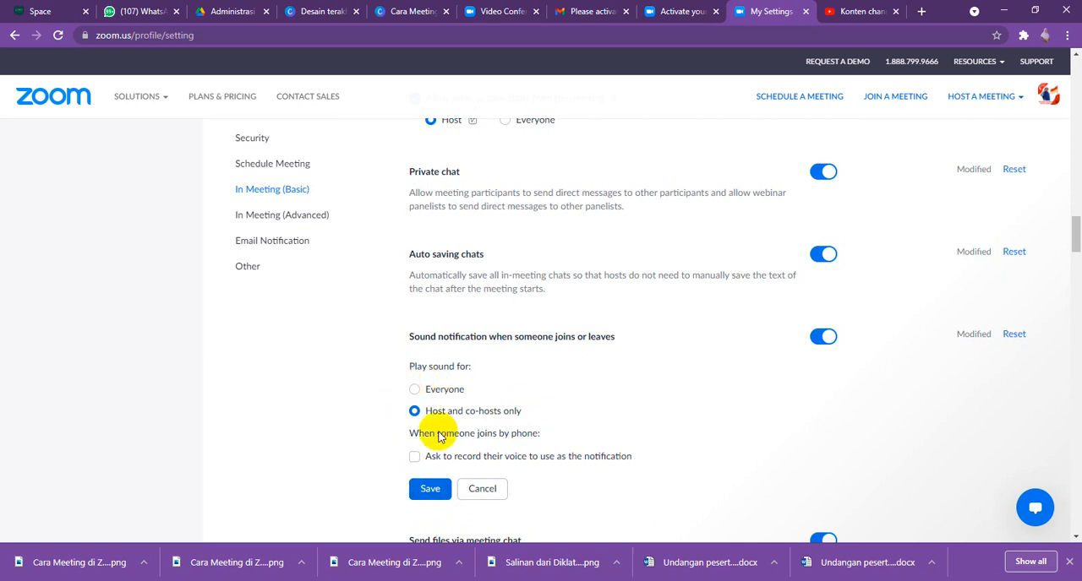
pyautogui.click(429, 490)
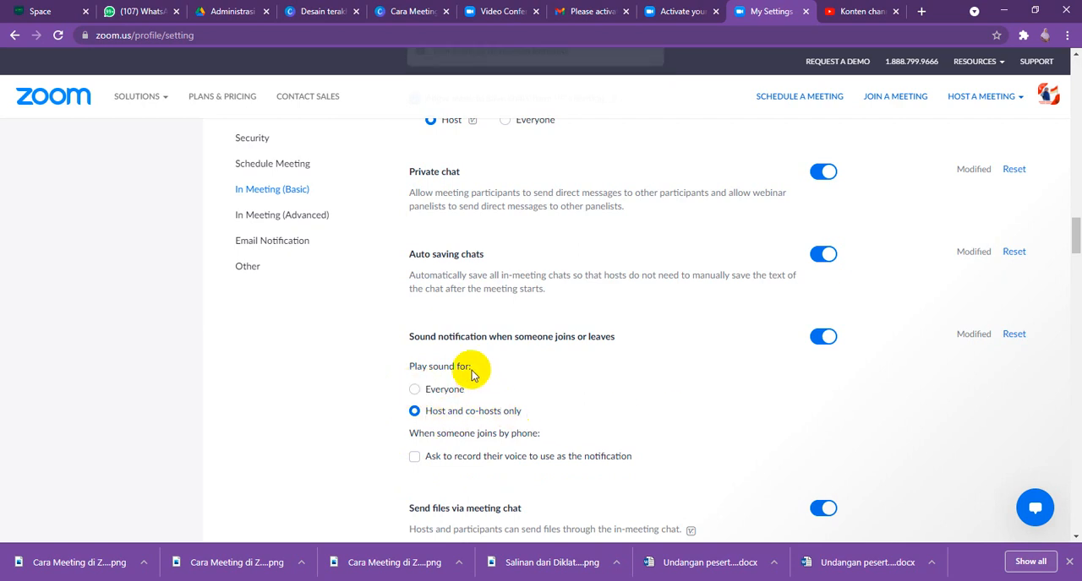
# - Allow All Participants to share their screen during meetings, and save the screen sharing setting
pyautogui.scroll(-2, 589, 488)
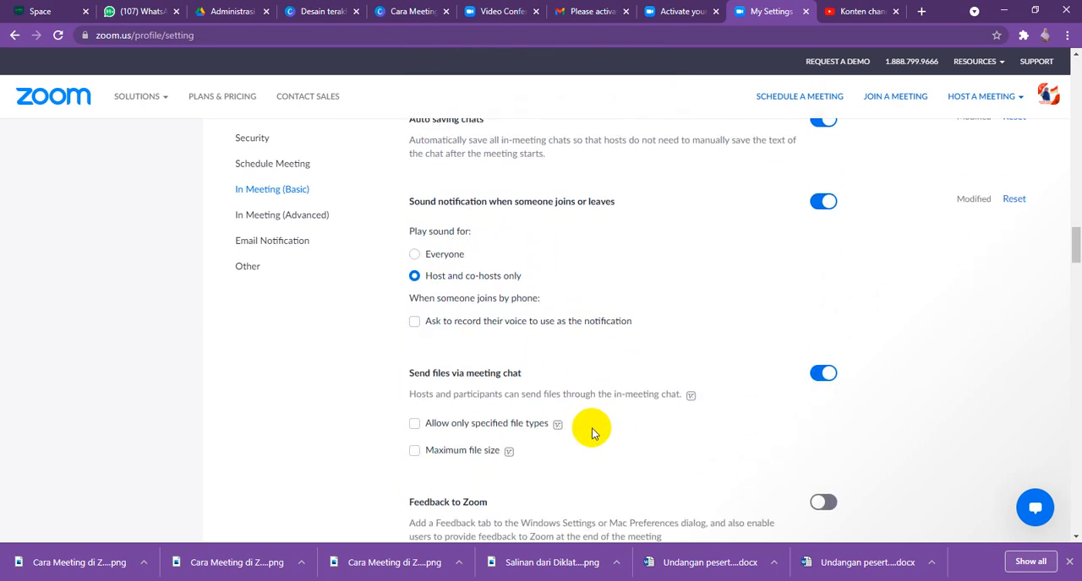
pyautogui.scroll(-1, 590, 429)
pyautogui.scroll(-1, 648, 390)
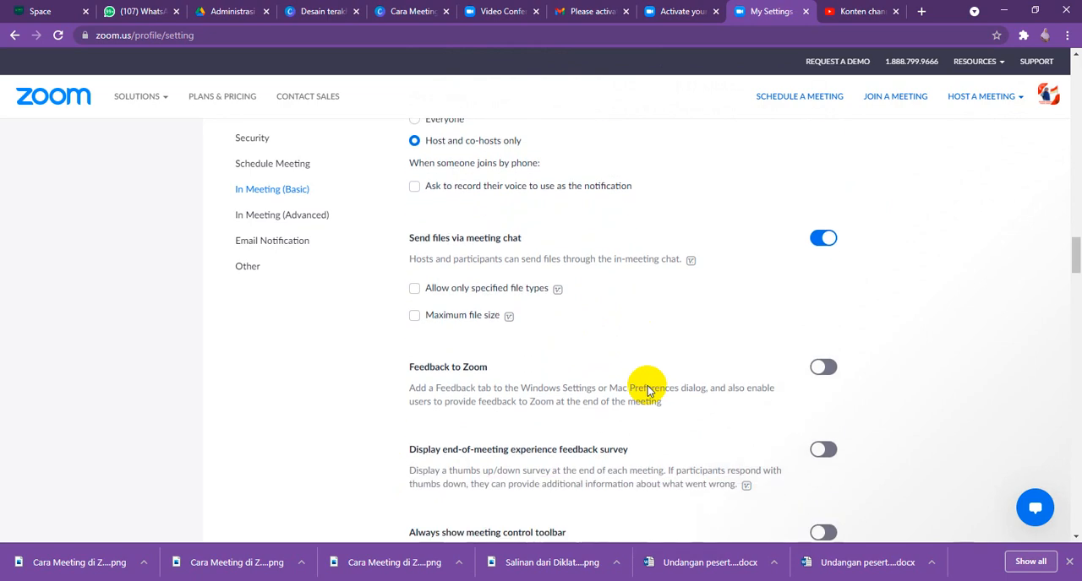
pyautogui.scroll(-4, 647, 387)
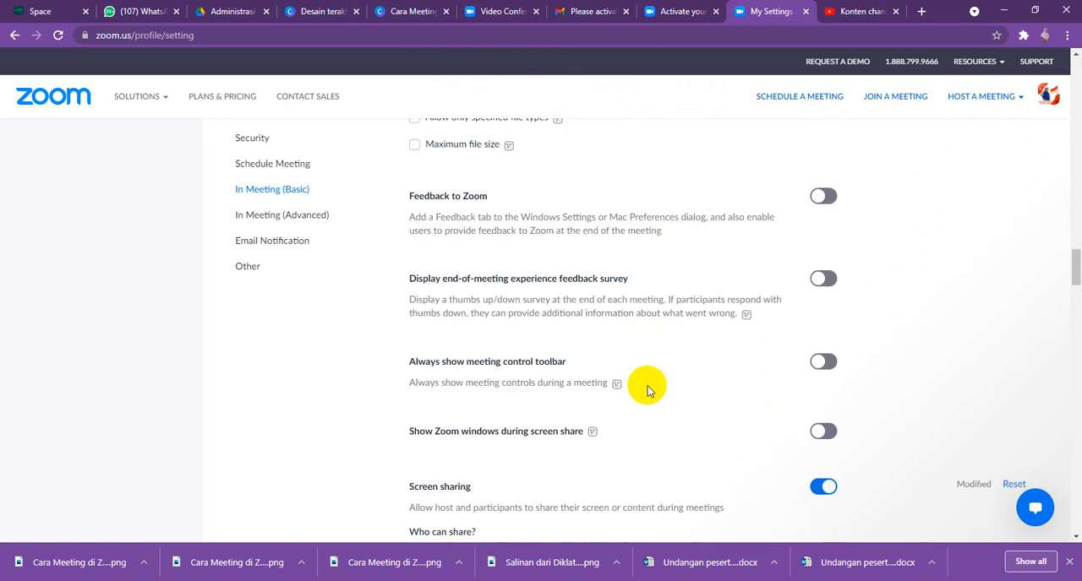
pyautogui.scroll(-1, 647, 389)
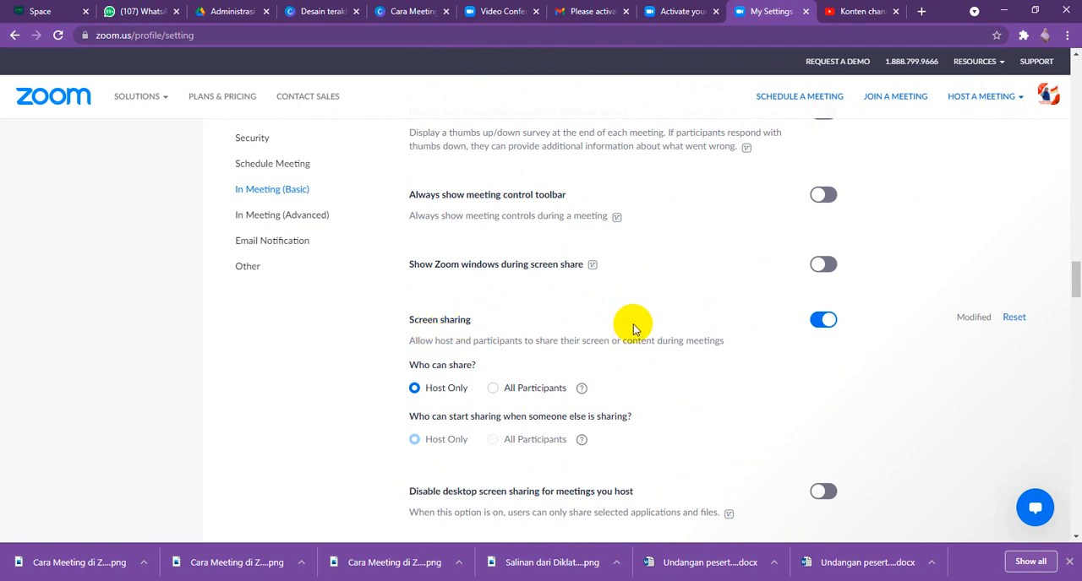
pyautogui.click(819, 320)
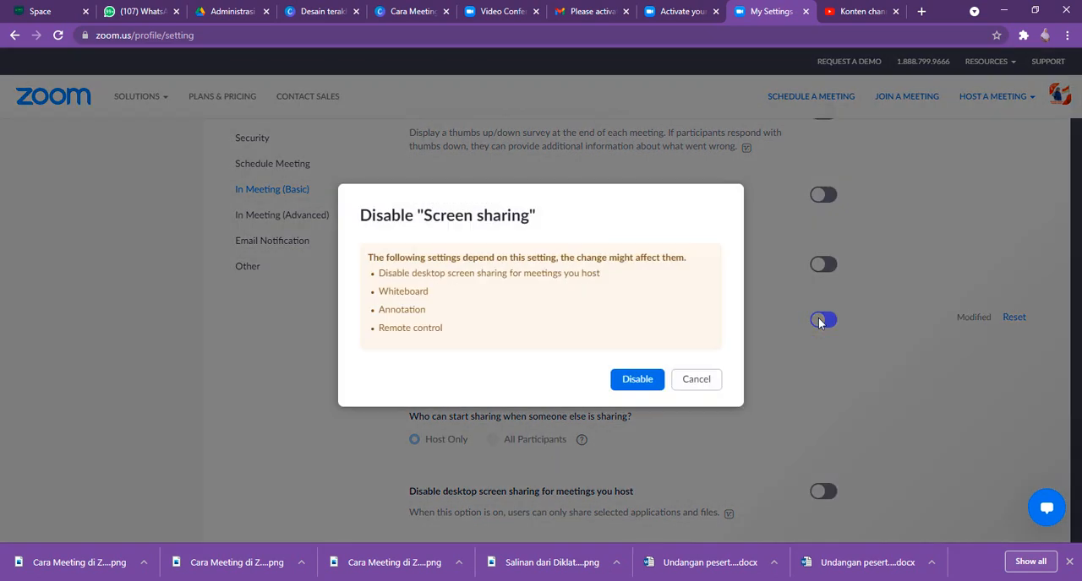
pyautogui.click(691, 381)
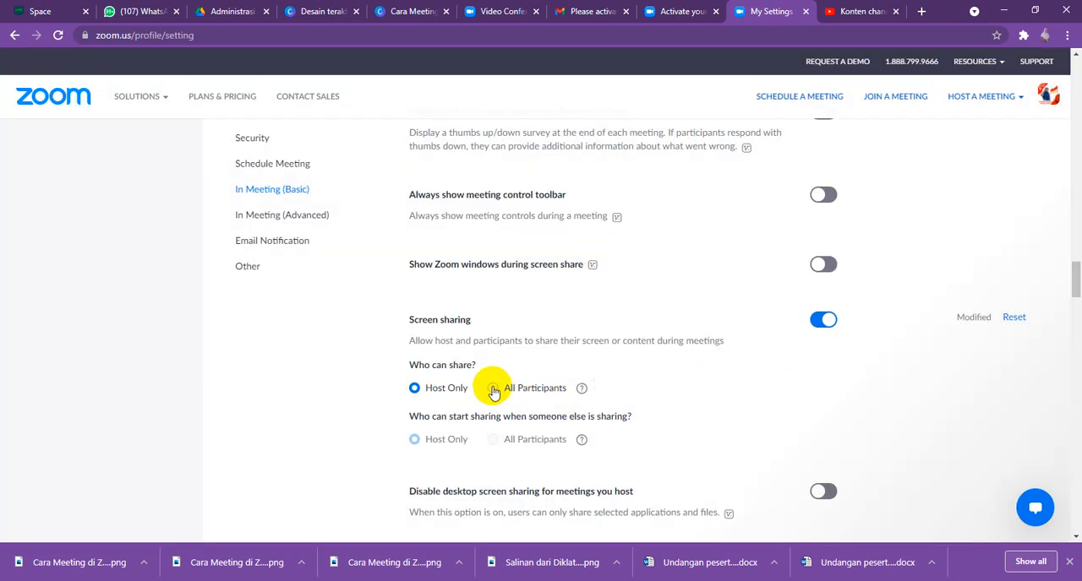
pyautogui.click(495, 391)
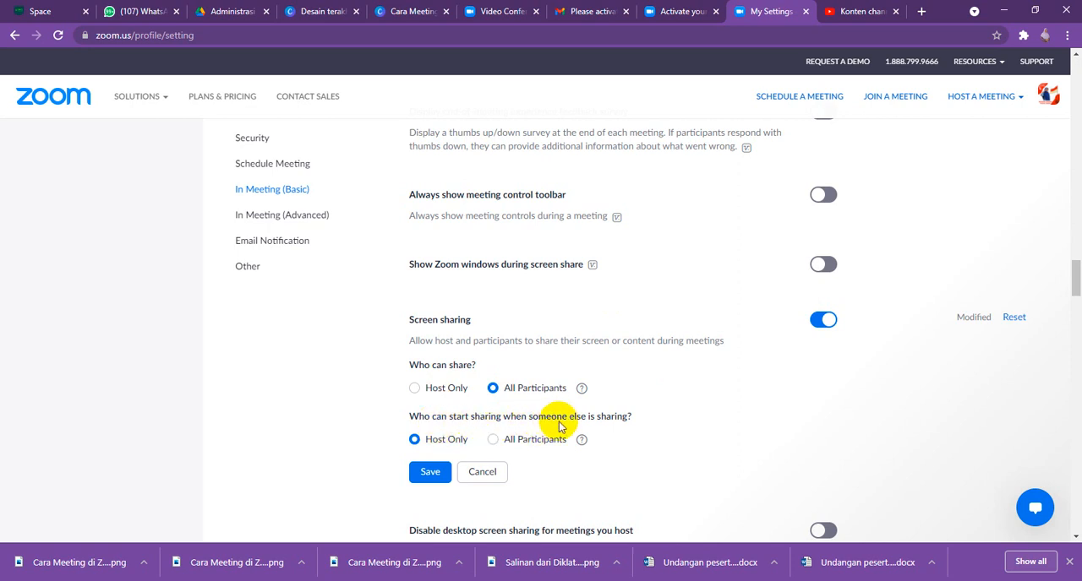
pyautogui.click(425, 475)
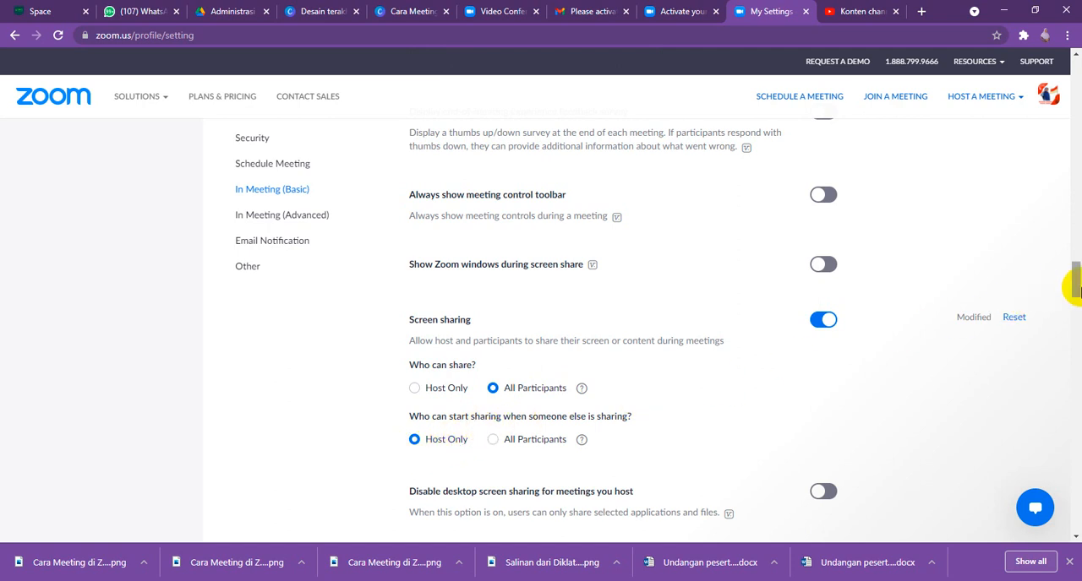
# - Review the annotation, whiteboard, remote control, non-verbal feedback and meeting reactions options in the In Meeting (Basic) settings
pyautogui.scroll(-3, 592, 384)
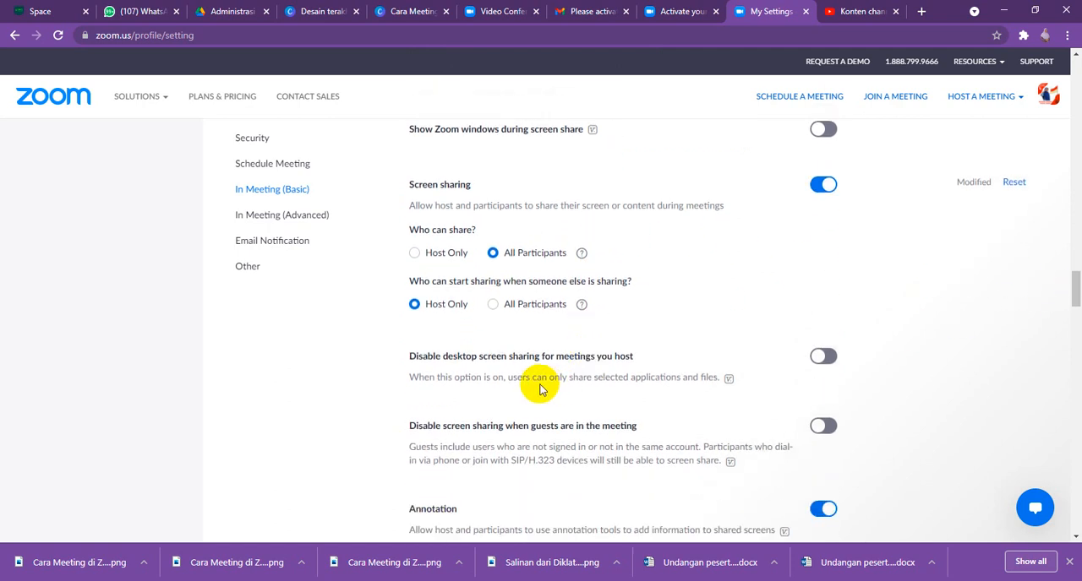
pyautogui.scroll(-1, 541, 389)
pyautogui.scroll(-2, 541, 385)
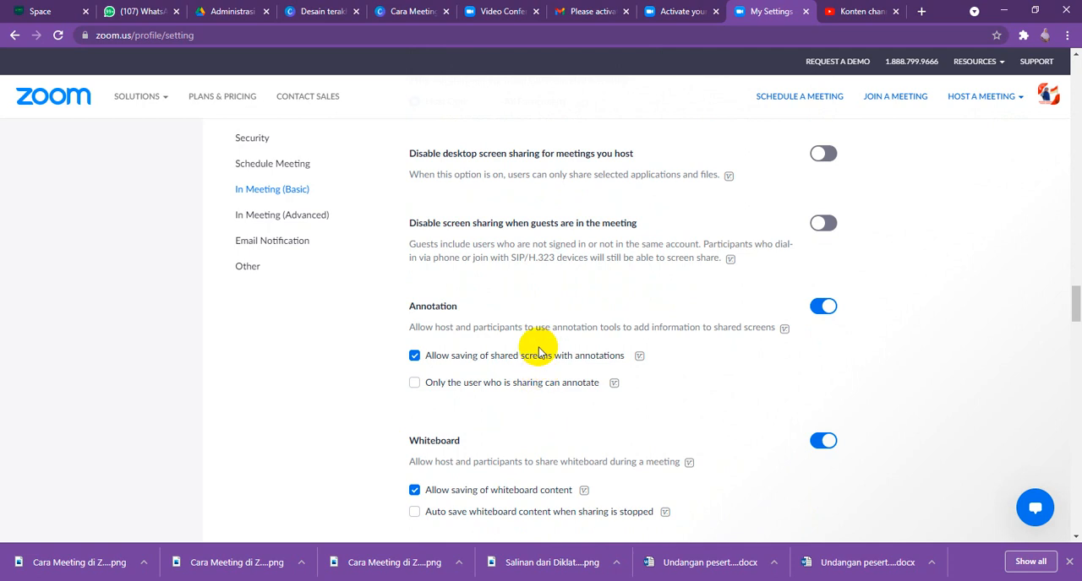
pyautogui.scroll(-1, 541, 352)
pyautogui.scroll(-1, 538, 352)
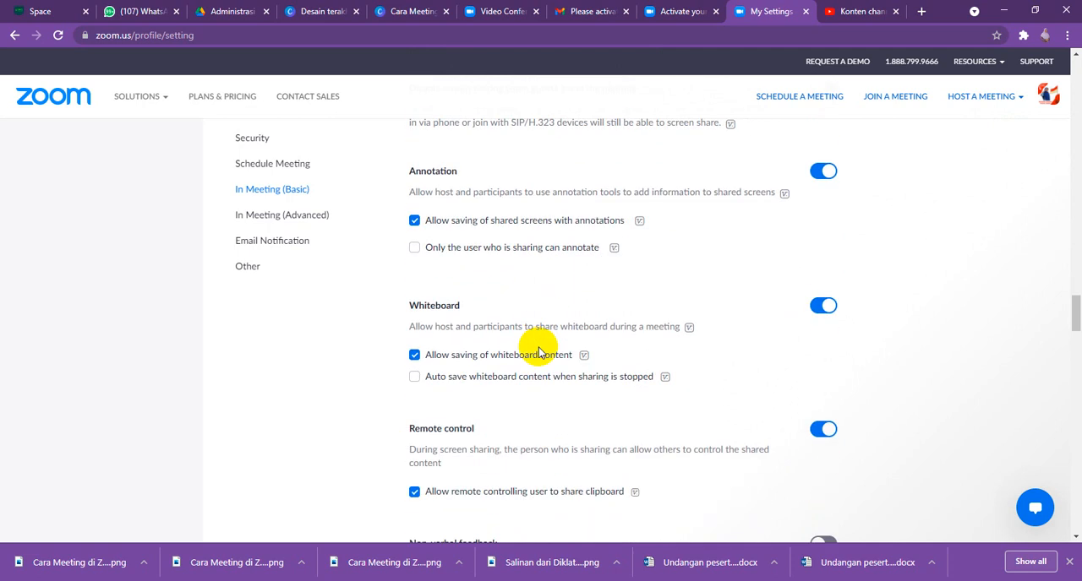
pyautogui.scroll(-2, 539, 353)
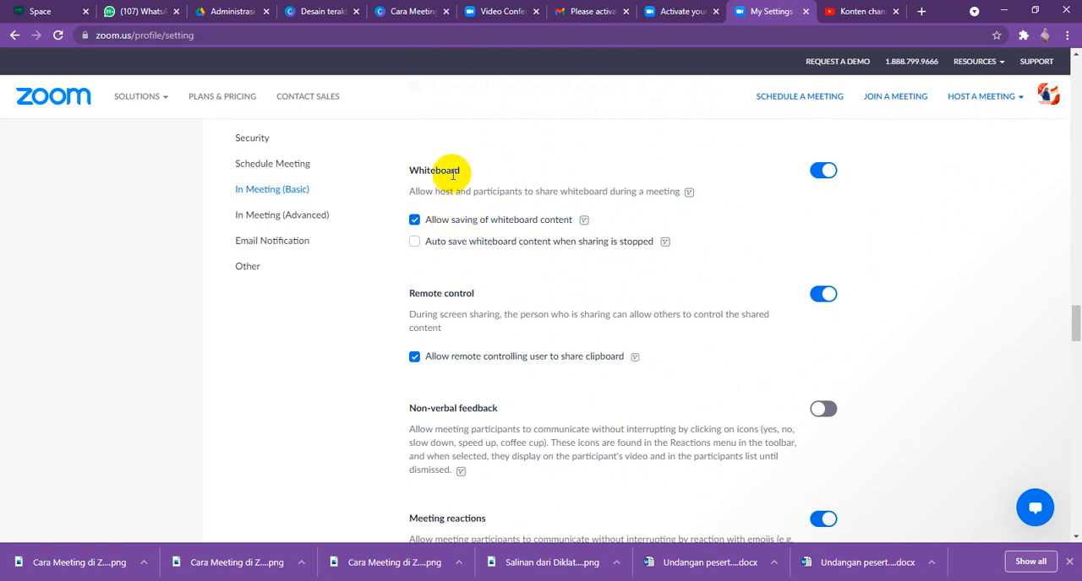
pyautogui.scroll(-1, 456, 292)
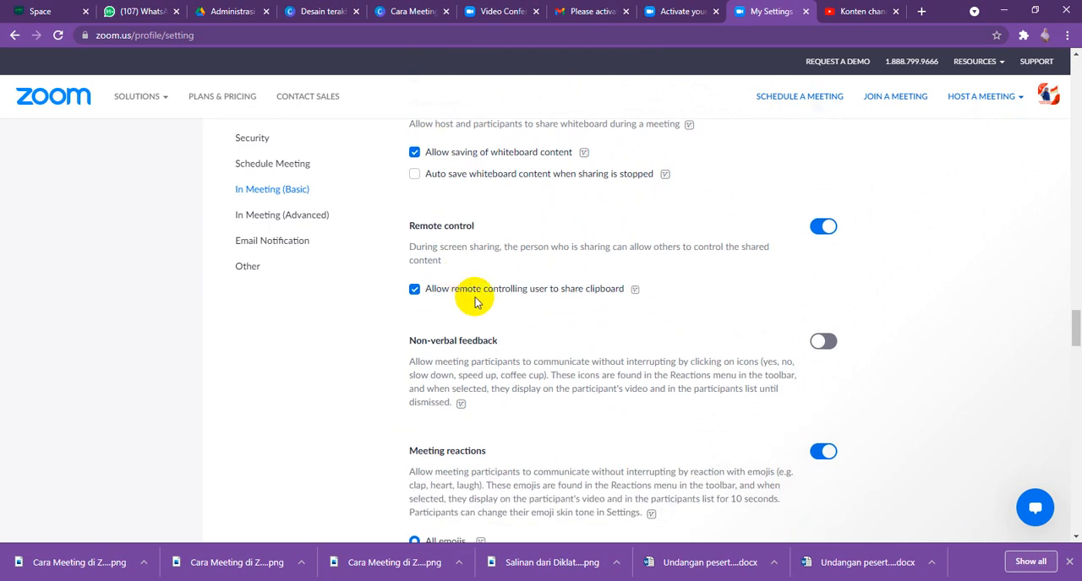
pyautogui.scroll(-4, 476, 302)
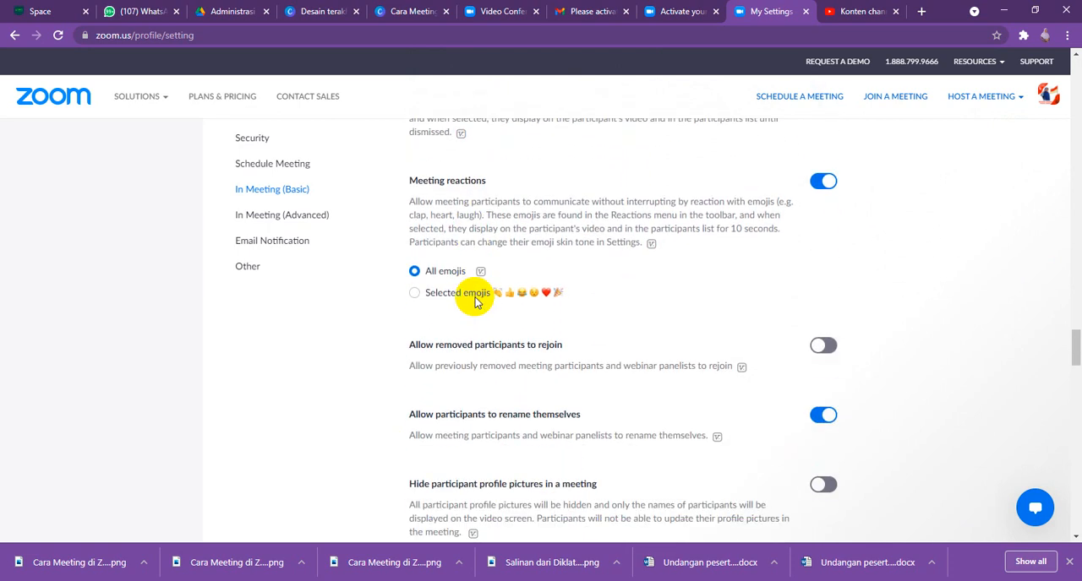
pyautogui.scroll(1, 475, 301)
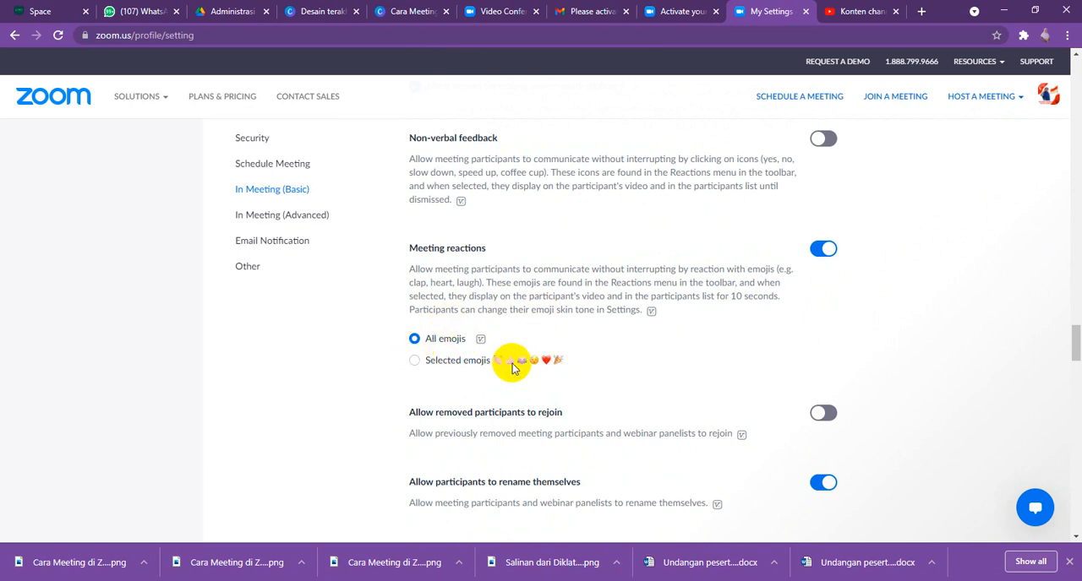
# - Try allowing removed participants to rejoin, and switch that option back off
pyautogui.scroll(-2, 540, 369)
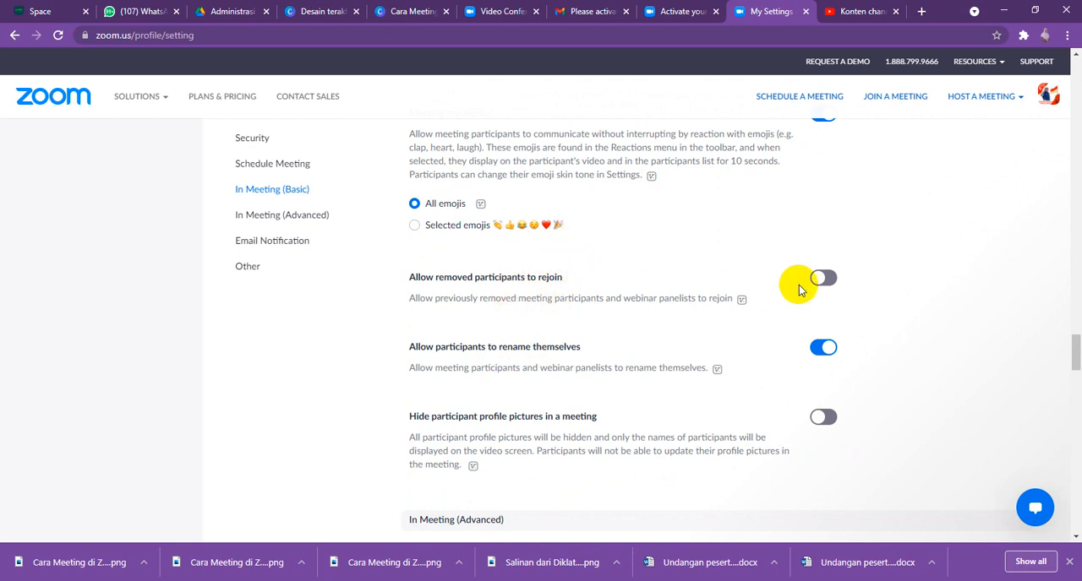
pyautogui.click(824, 279)
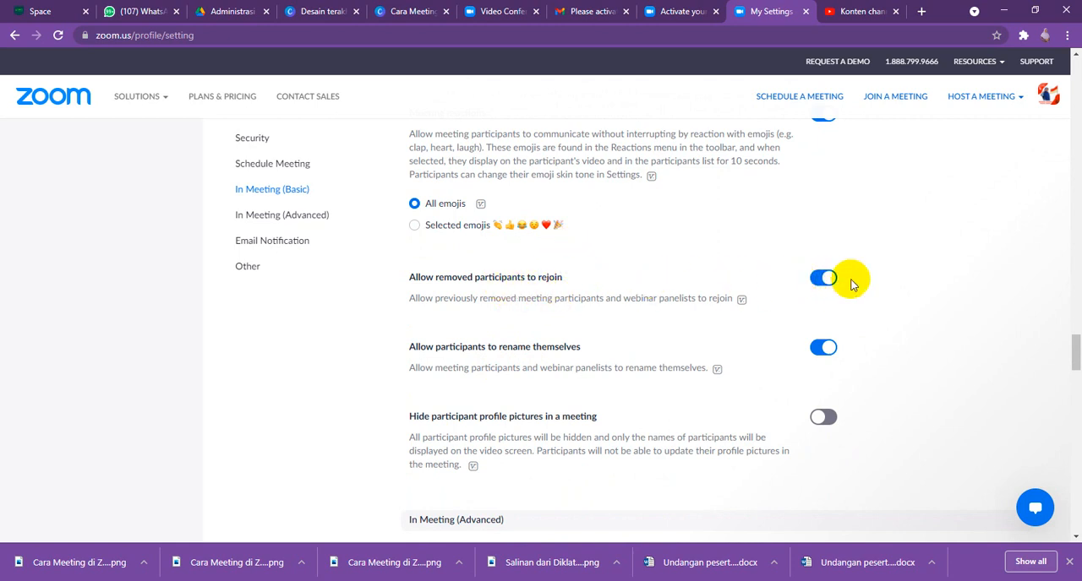
pyautogui.click(824, 279)
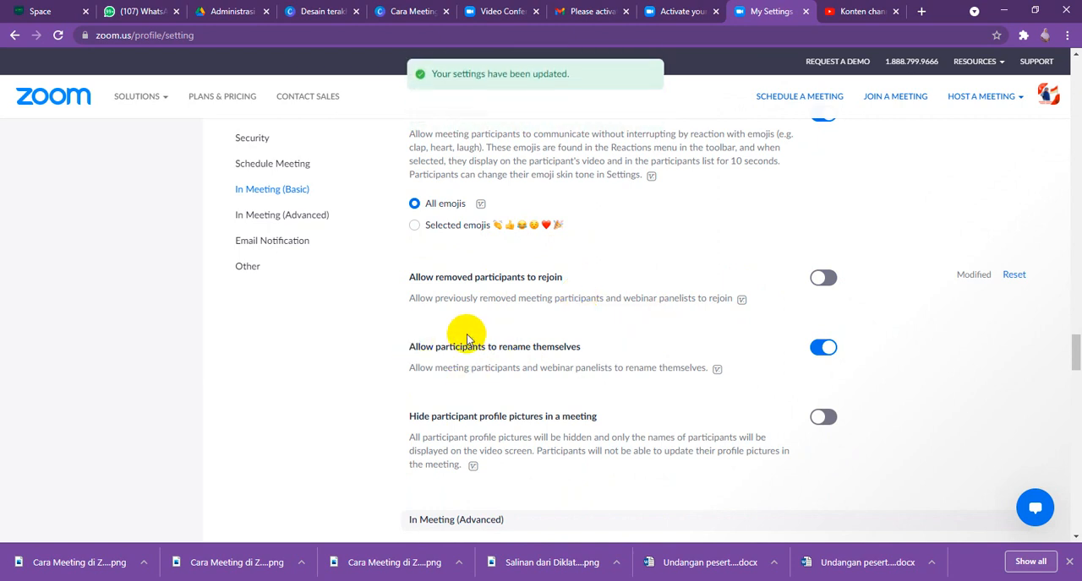
pyautogui.scroll(-1, 428, 361)
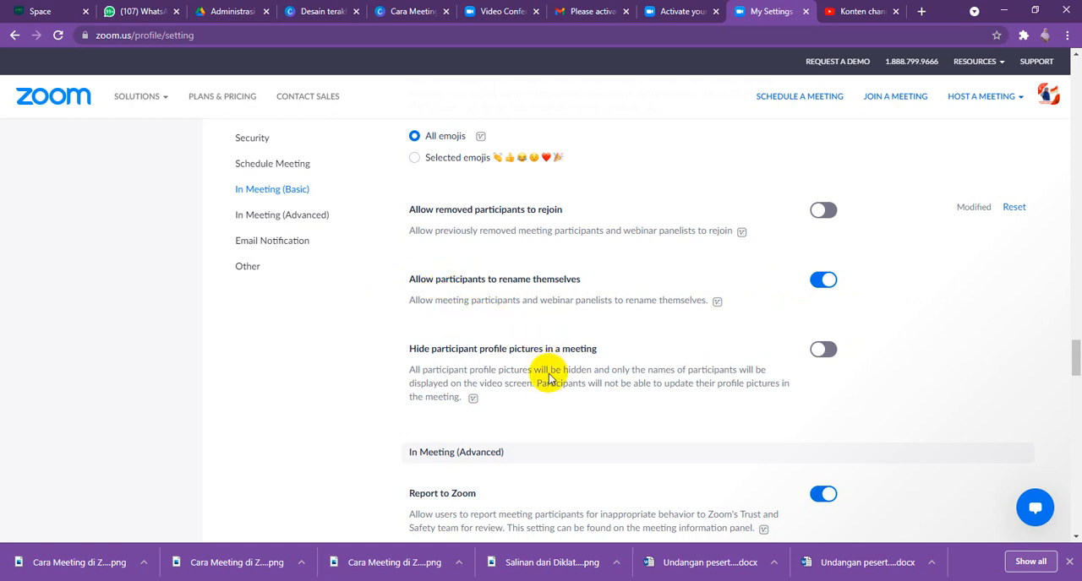
# - Turn on the Breakout room option in the In Meeting (Advanced) settings
pyautogui.scroll(-2, 549, 385)
pyautogui.scroll(-1, 546, 382)
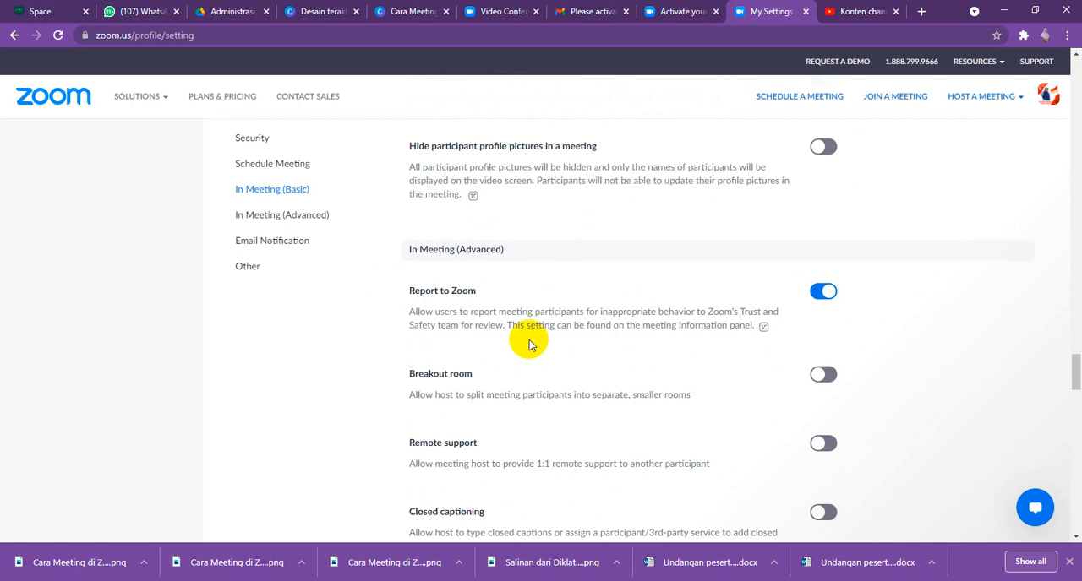
pyautogui.scroll(-1, 529, 345)
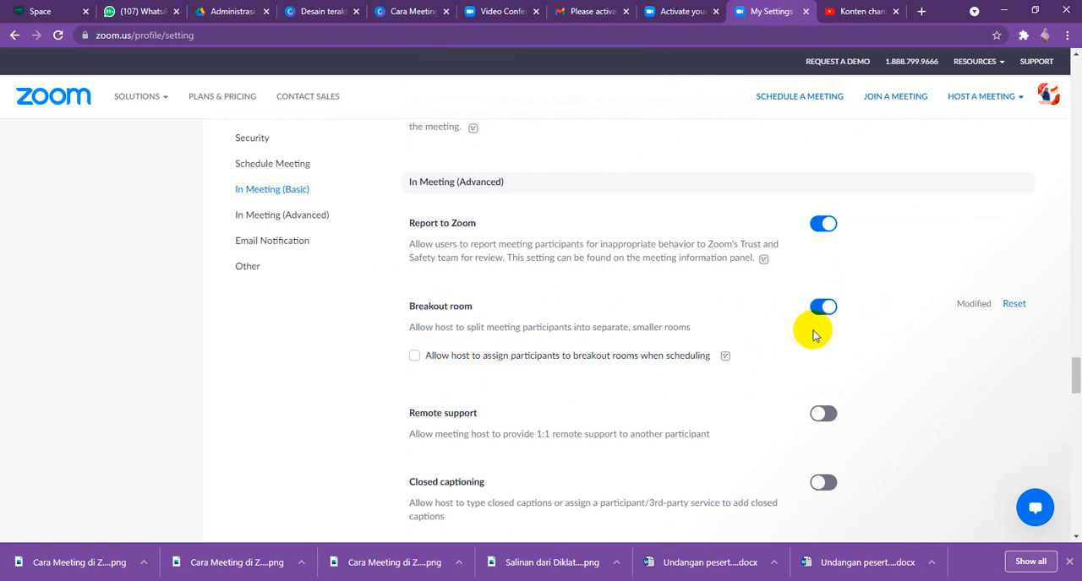
# - Review the remaining In Meeting (Advanced) options, such as captions, virtual background and Focus Mode, plus the Email Notification and Other settings
pyautogui.scroll(-1, 812, 336)
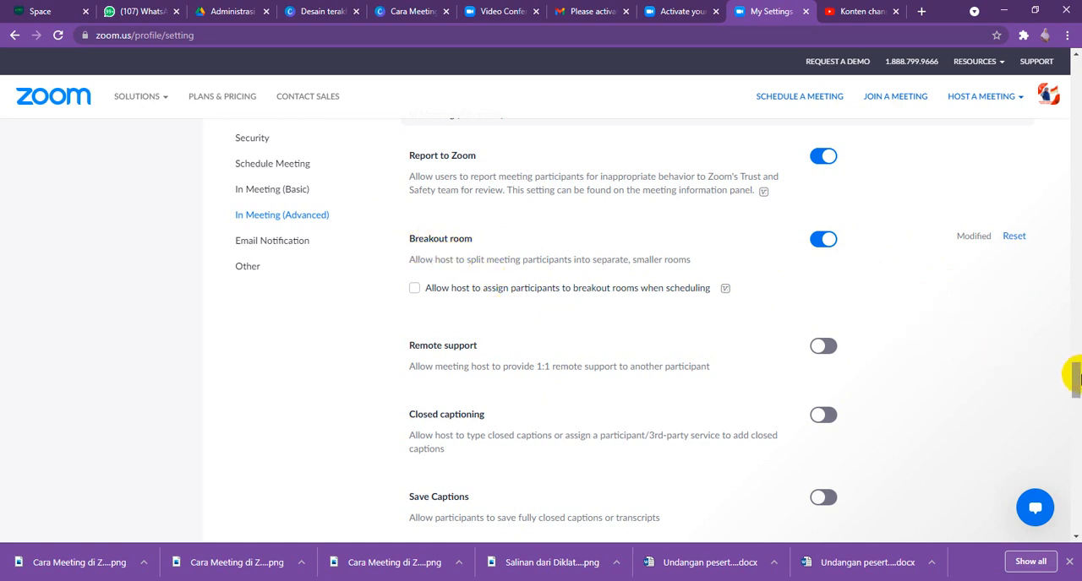
pyautogui.scroll(-3, 1075, 378)
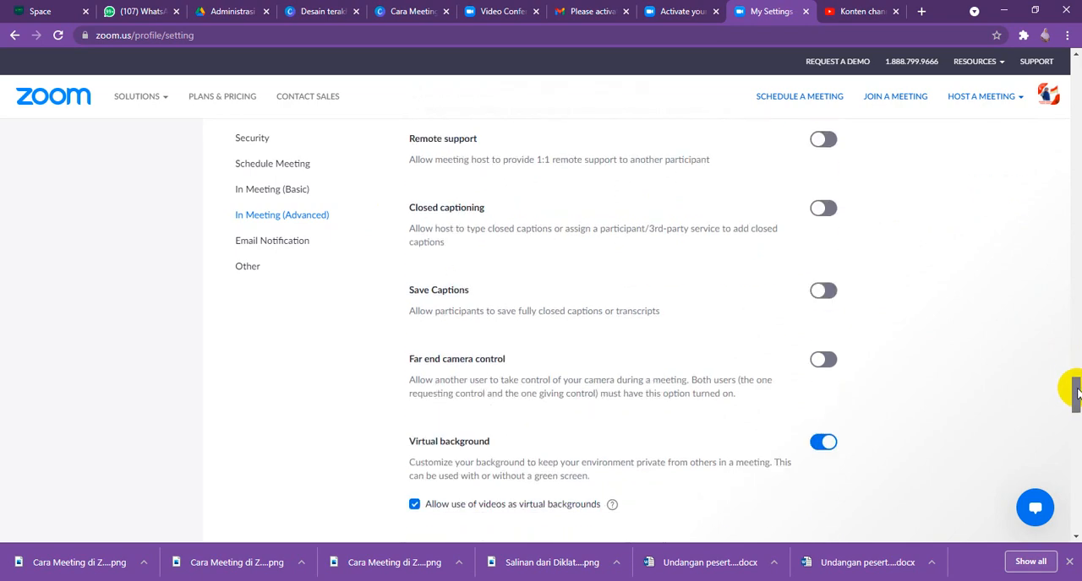
pyautogui.scroll(2, 1076, 378)
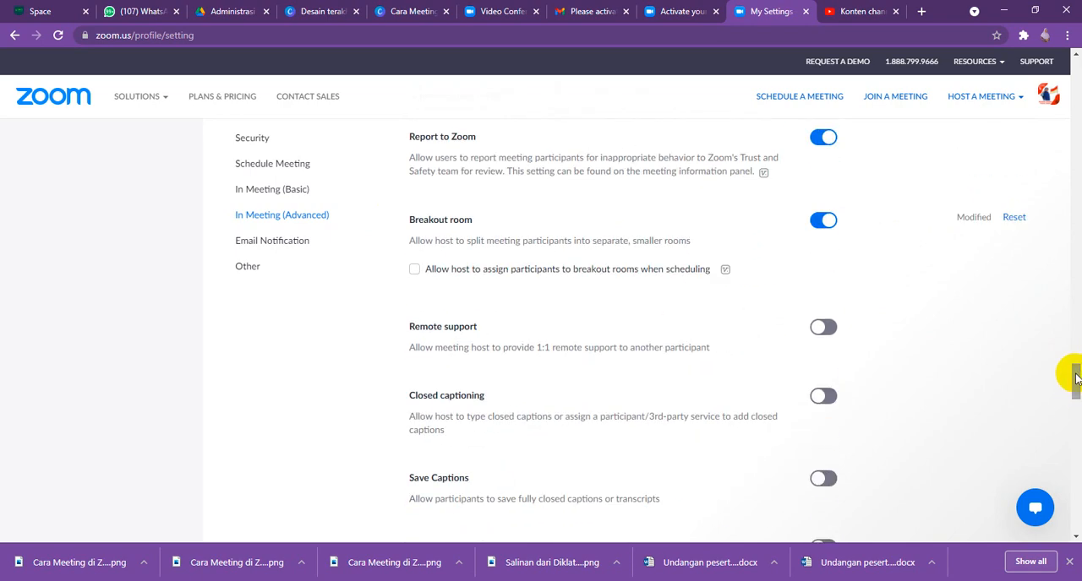
pyautogui.scroll(-3, 574, 421)
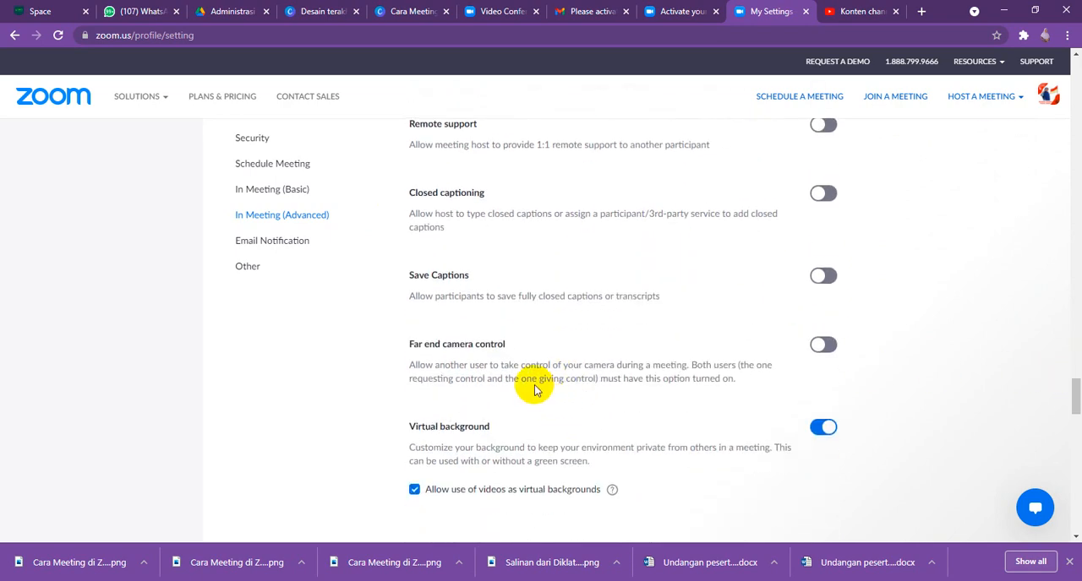
pyautogui.scroll(-2, 534, 390)
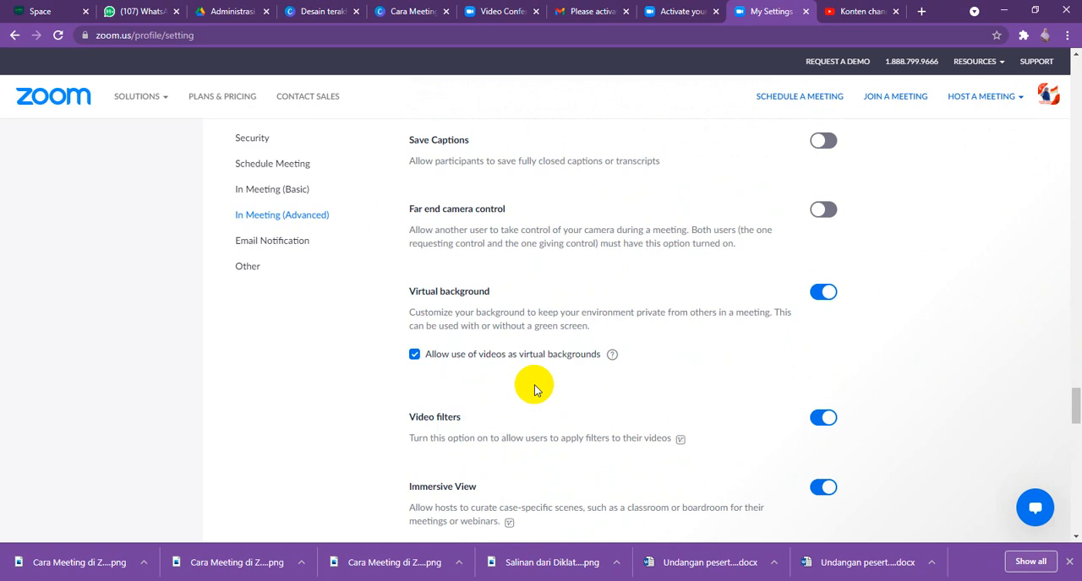
pyautogui.scroll(-1, 534, 390)
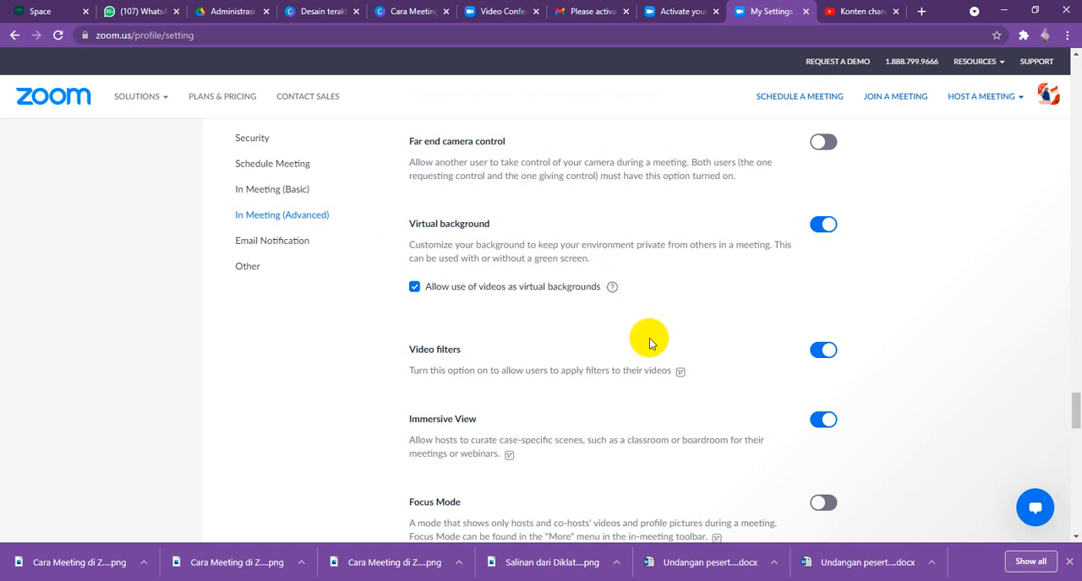
pyautogui.scroll(-1, 649, 343)
pyautogui.scroll(-3, 651, 345)
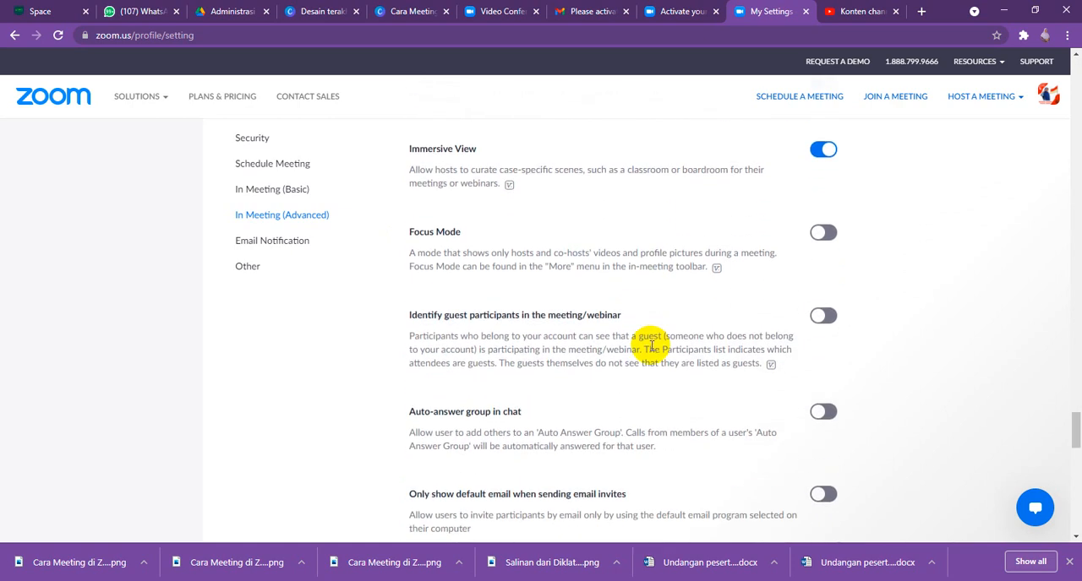
pyautogui.scroll(-3, 651, 347)
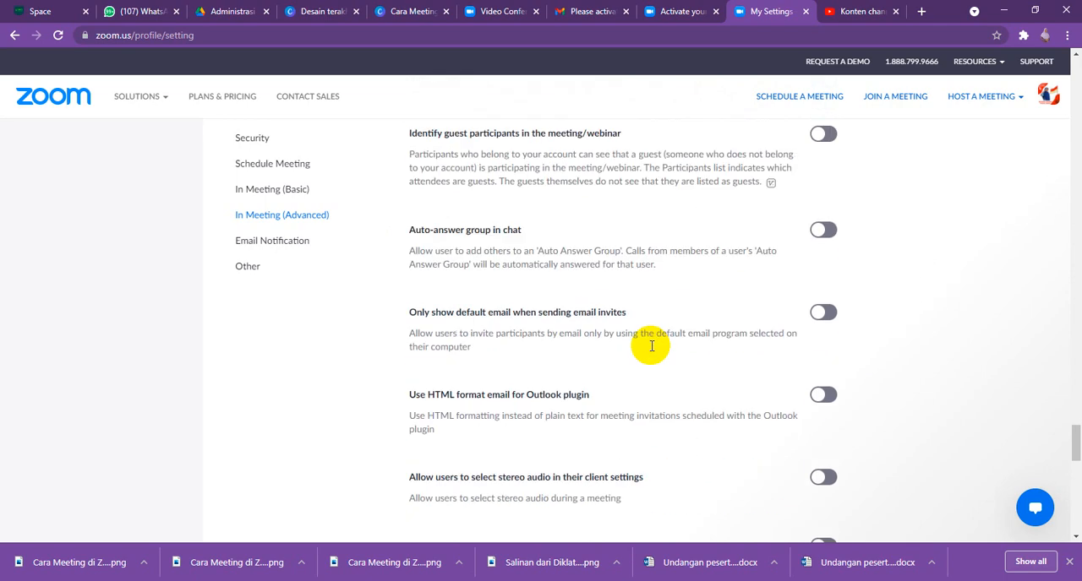
pyautogui.scroll(-9, 649, 350)
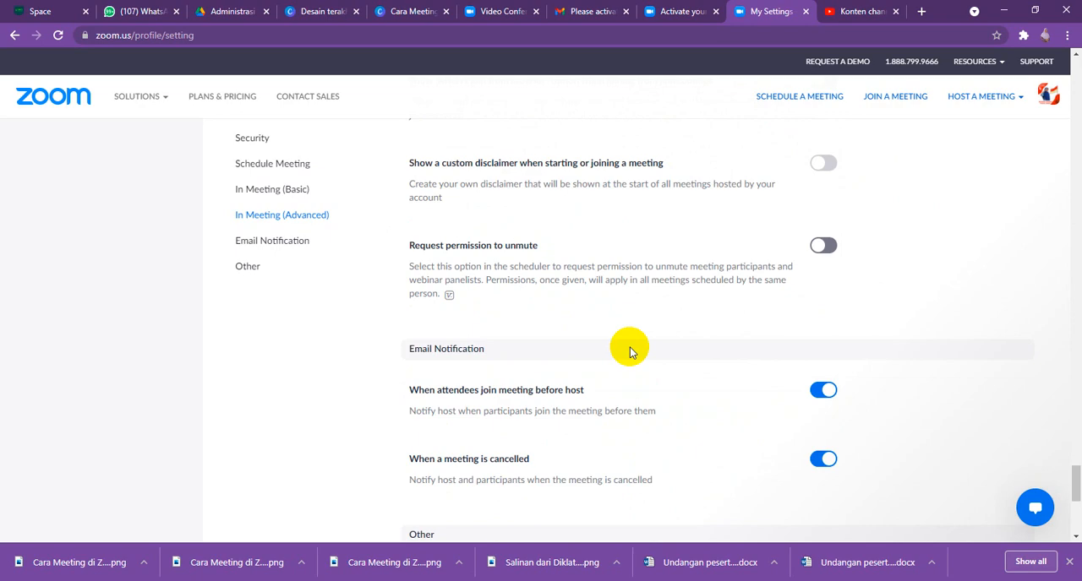
pyautogui.scroll(-4, 630, 351)
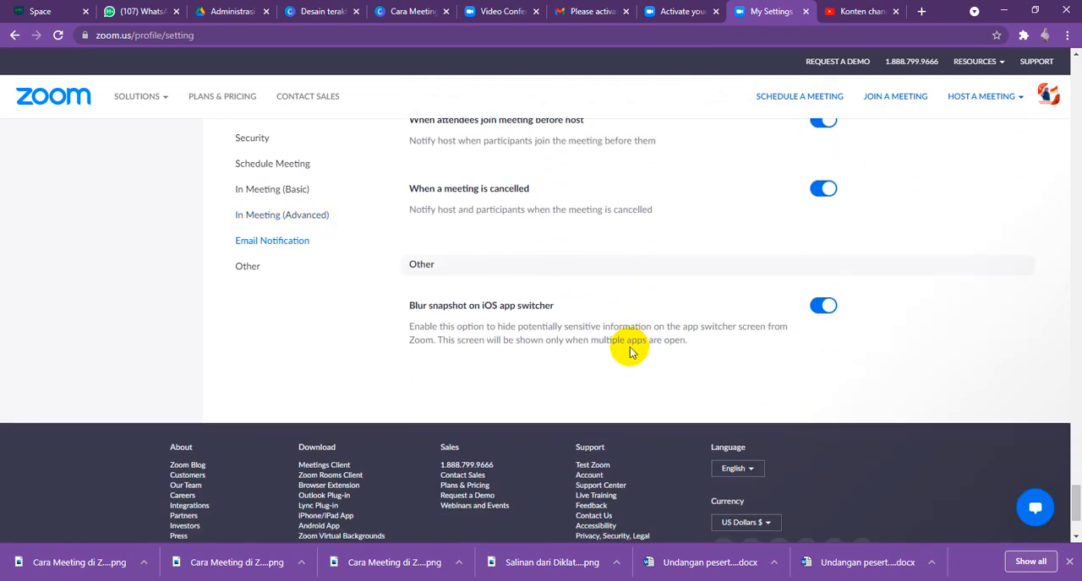
pyautogui.scroll(-2, 629, 350)
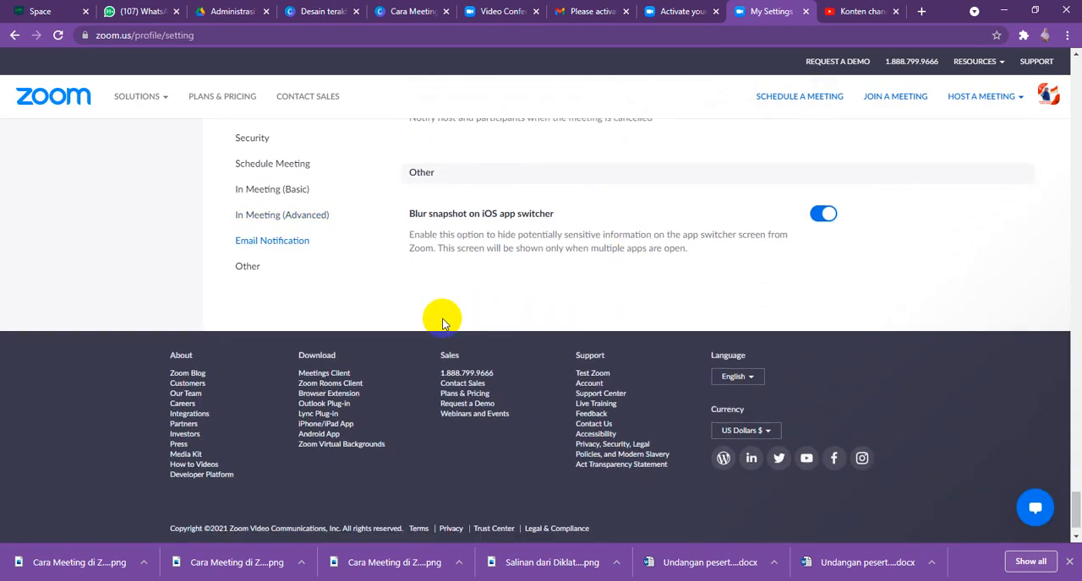
# - Recheck the breakout room, renaming, meeting reactions, whiteboard, annotation and screen sharing settings
pyautogui.scroll(14, 440, 315)
pyautogui.scroll(10, 440, 316)
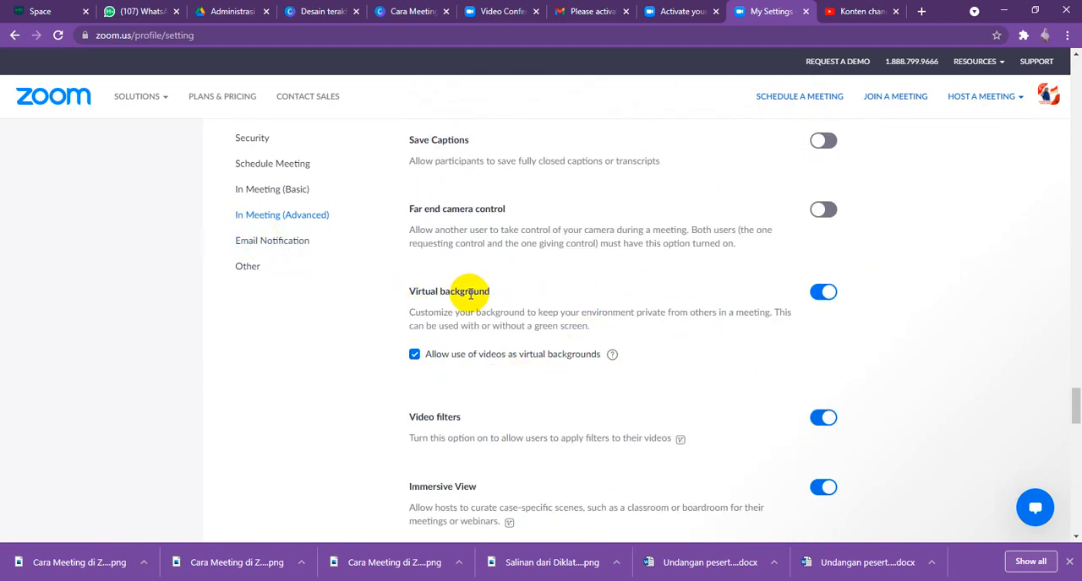
pyautogui.scroll(3, 753, 294)
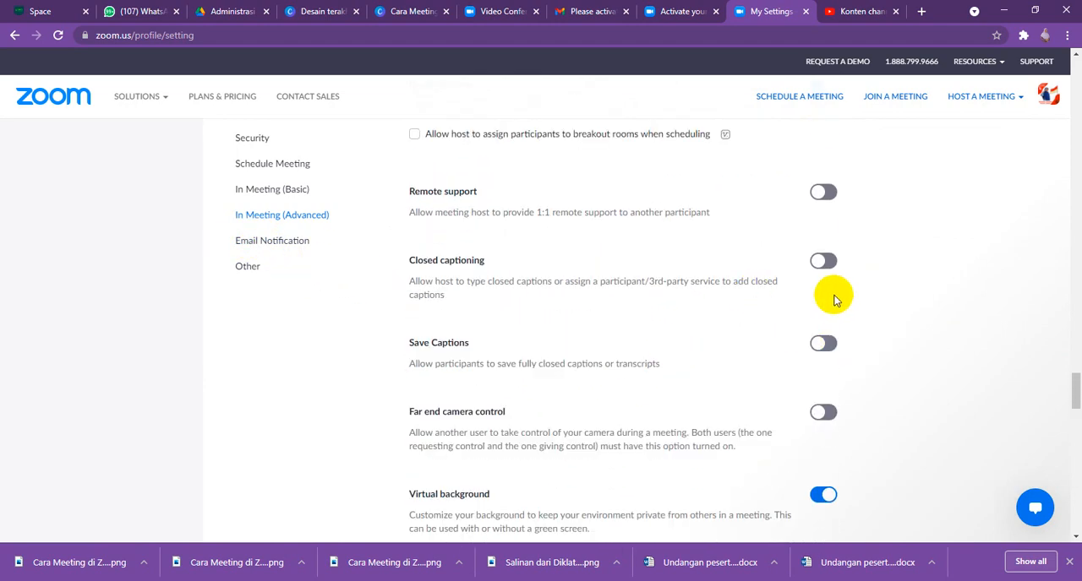
pyautogui.scroll(5, 833, 296)
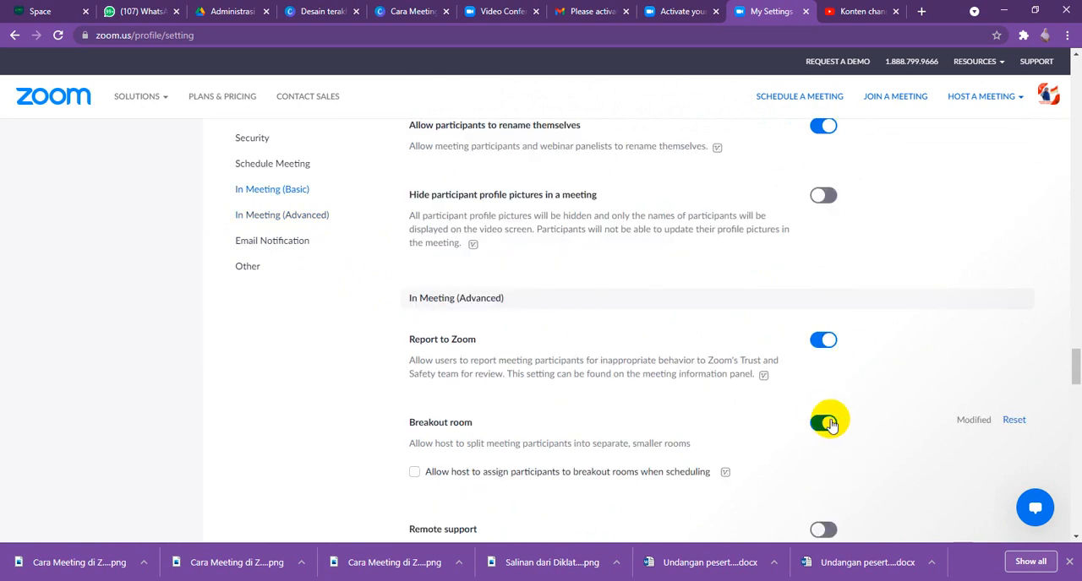
pyautogui.scroll(1, 782, 328)
pyautogui.scroll(1, 782, 328)
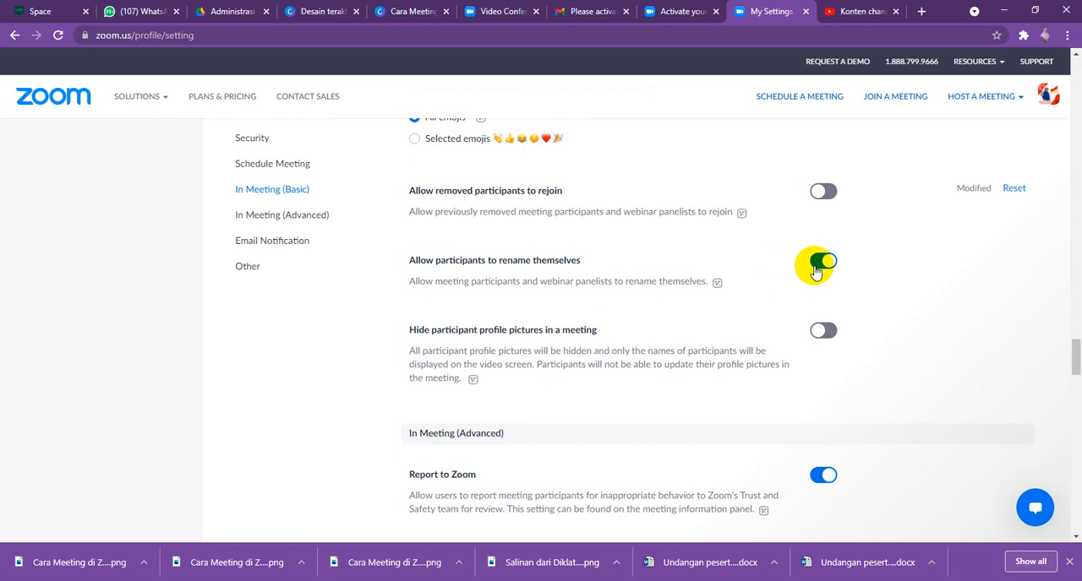
pyautogui.scroll(3, 815, 269)
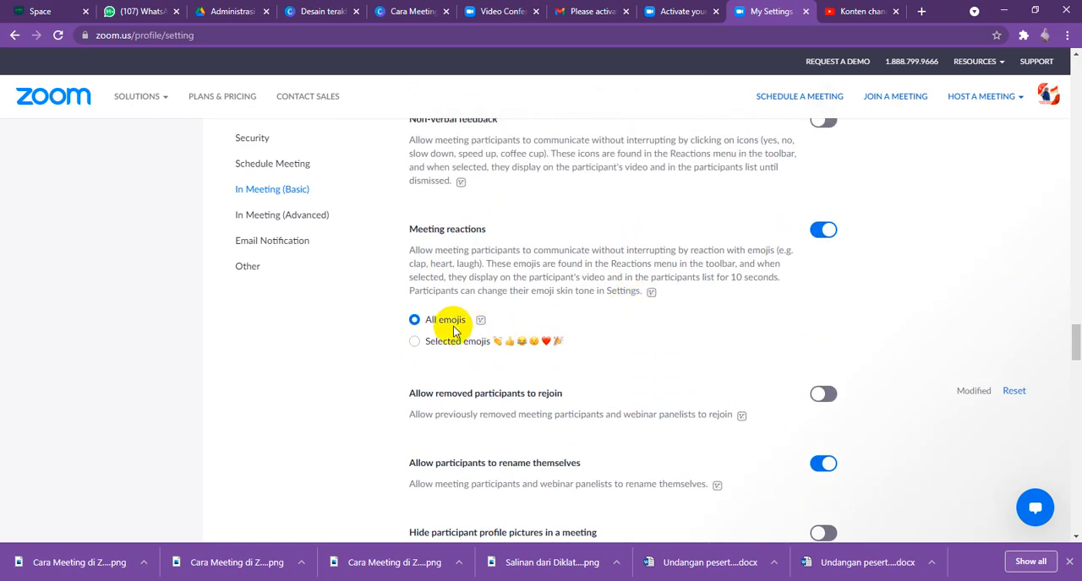
pyautogui.scroll(4, 575, 301)
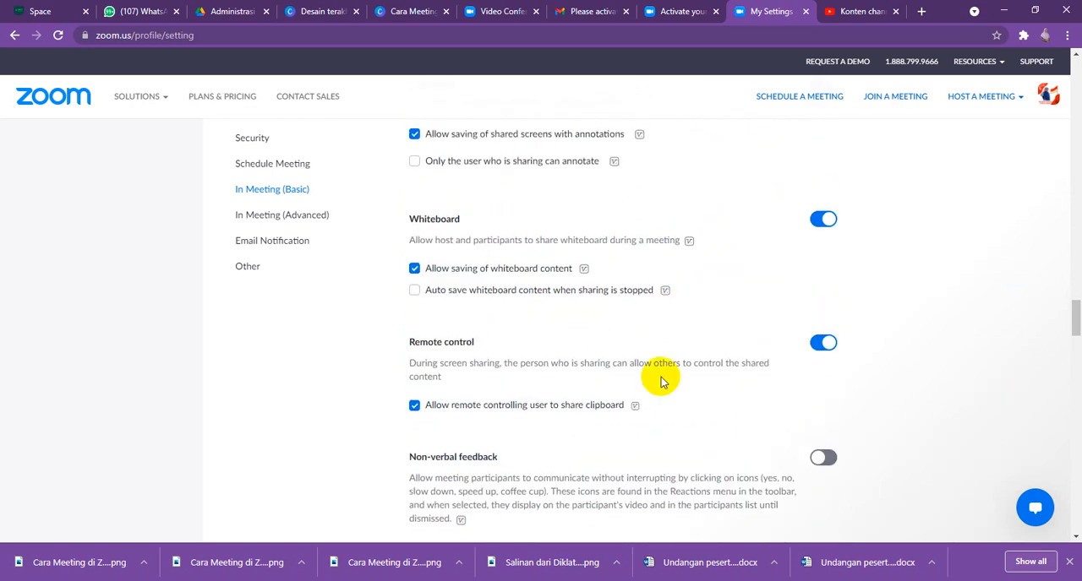
pyautogui.scroll(1, 557, 279)
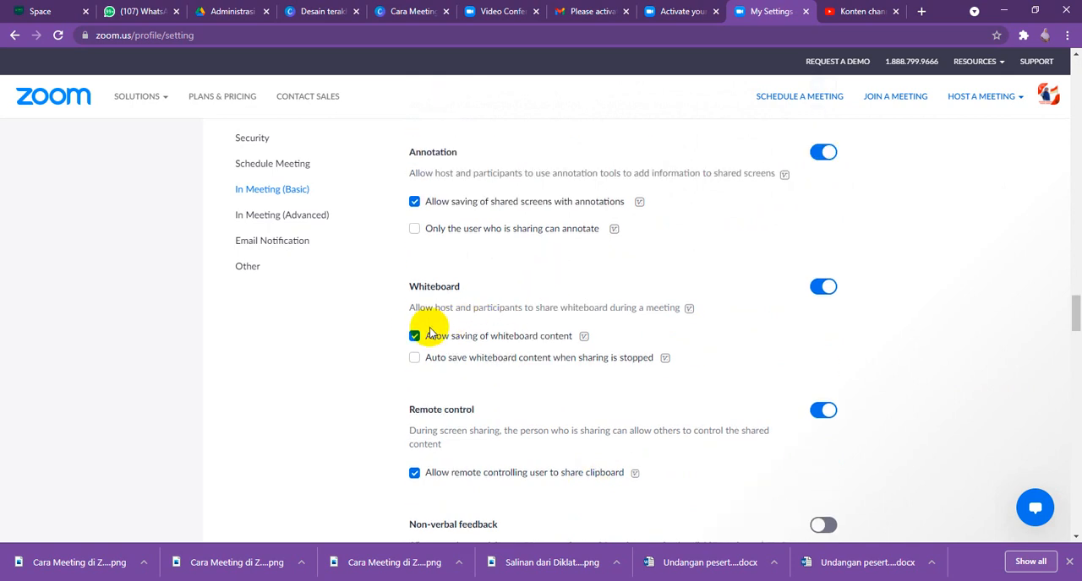
pyautogui.scroll(2, 823, 292)
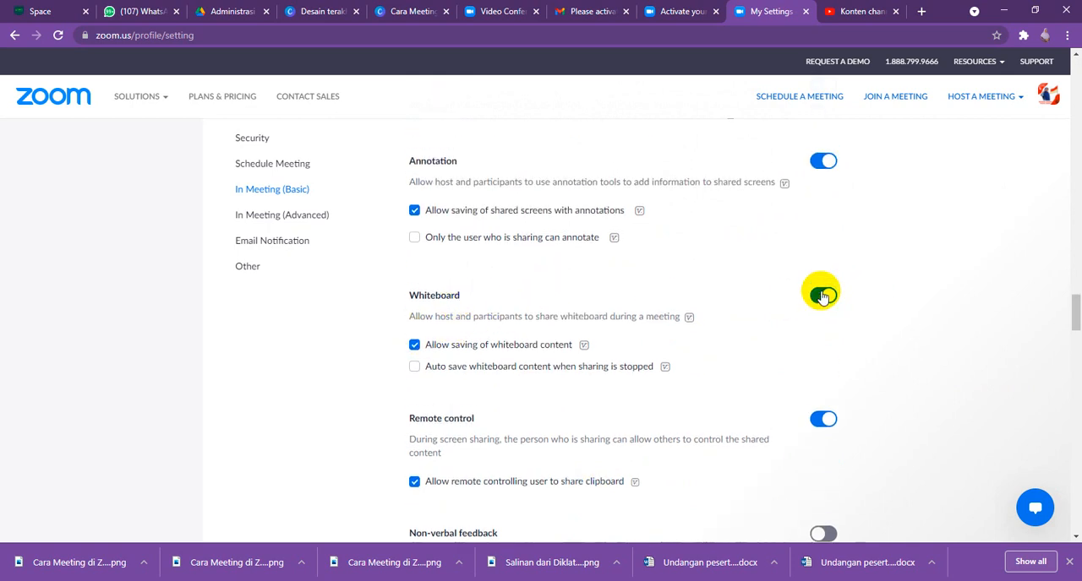
pyautogui.scroll(3, 861, 309)
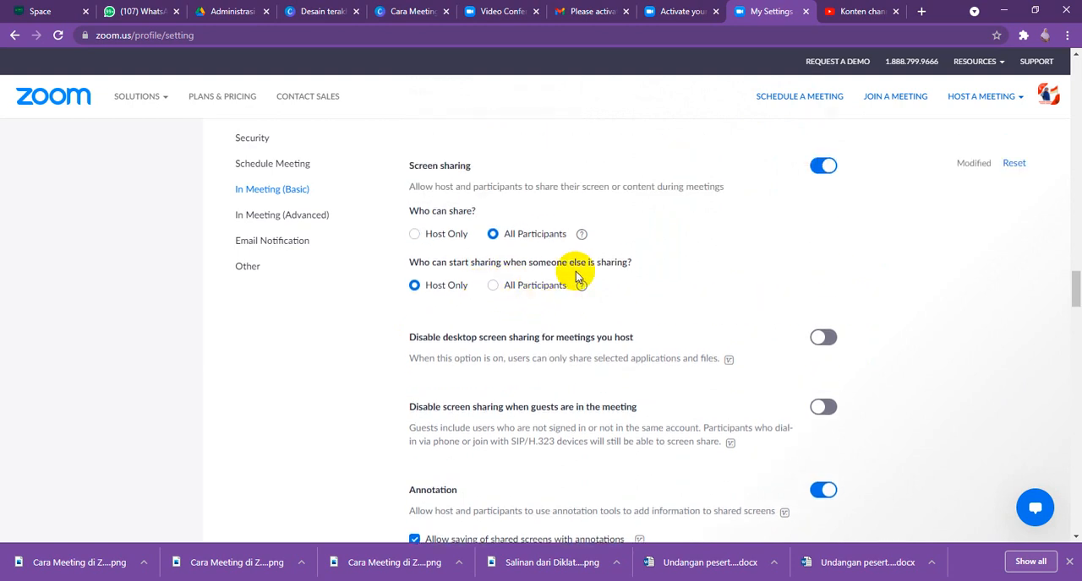
pyautogui.scroll(1, 593, 274)
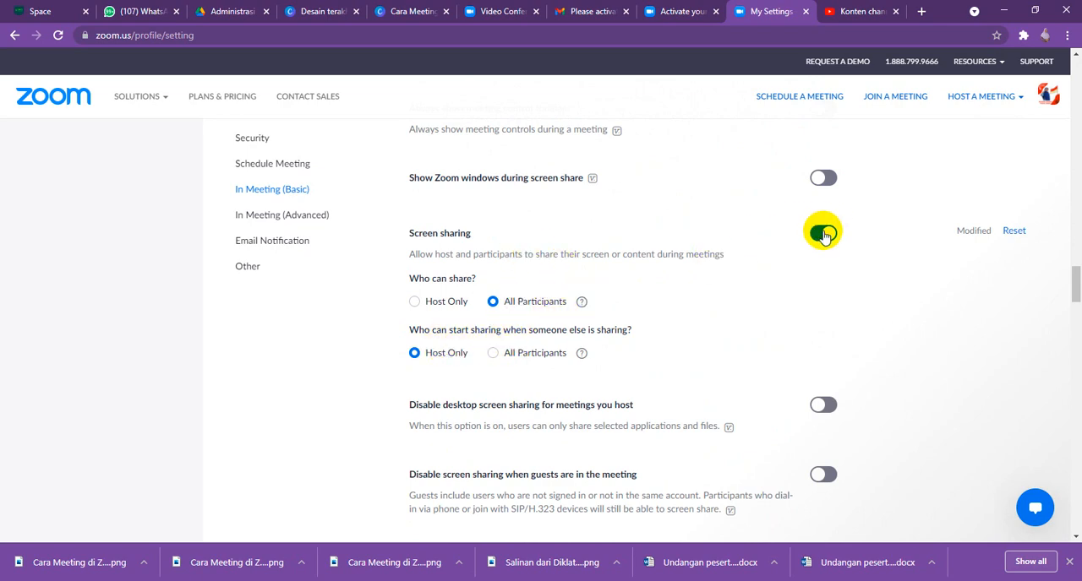
# - Turn off the sound notification when someone joins or leaves
pyautogui.scroll(1, 820, 265)
pyautogui.scroll(5, 820, 267)
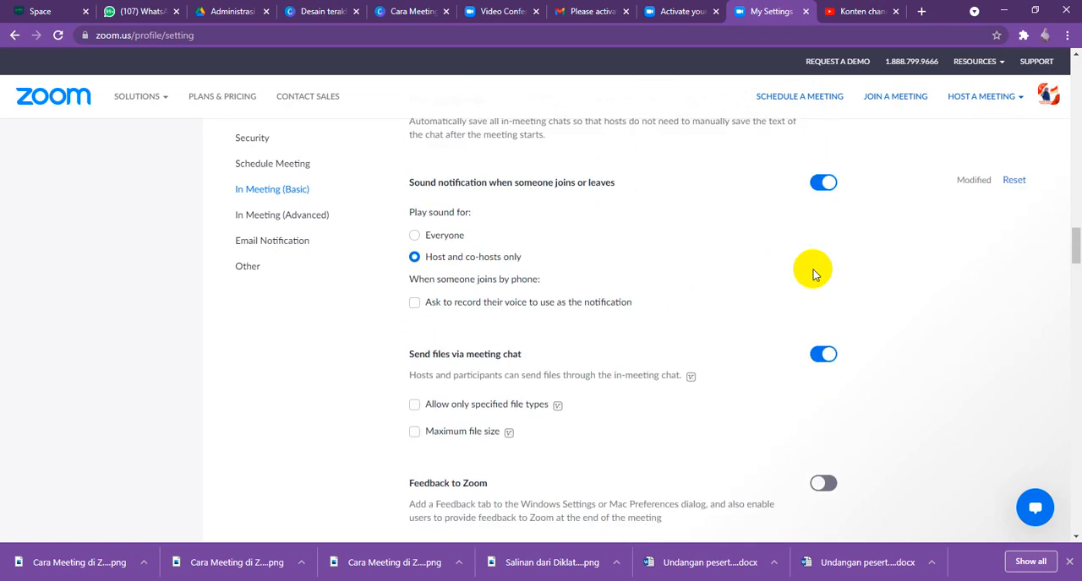
pyautogui.scroll(2, 787, 273)
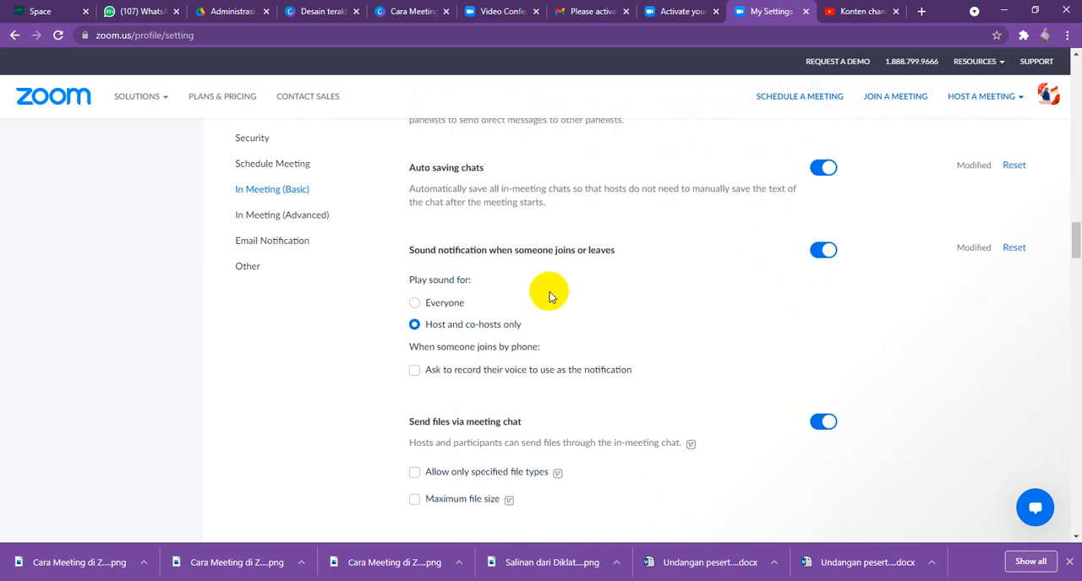
pyautogui.click(818, 250)
# - Set the default for whom participants can chat with to Everyone and anyone directly
pyautogui.scroll(3, 708, 374)
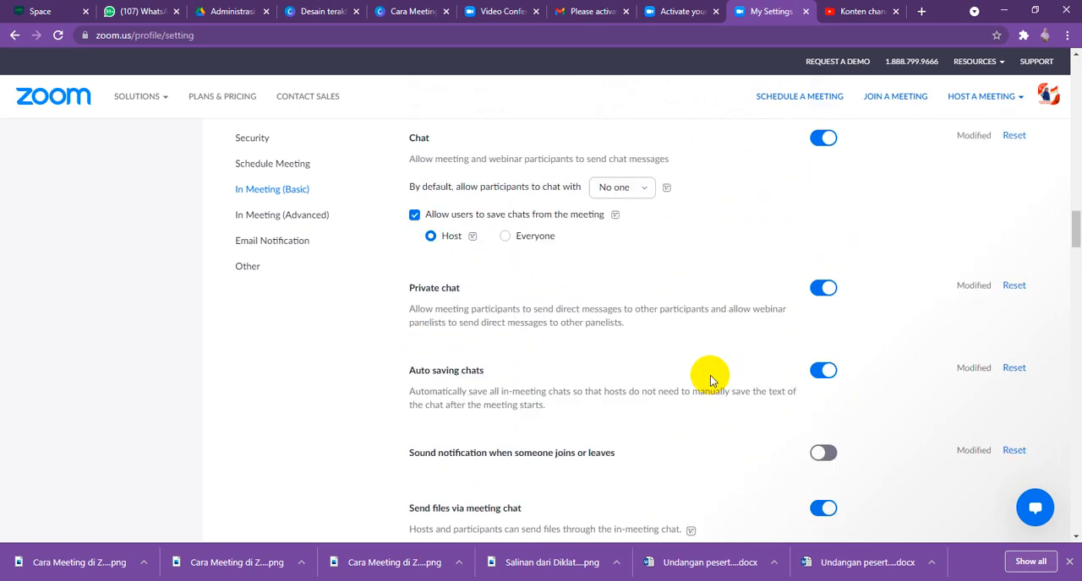
pyautogui.scroll(1, 669, 283)
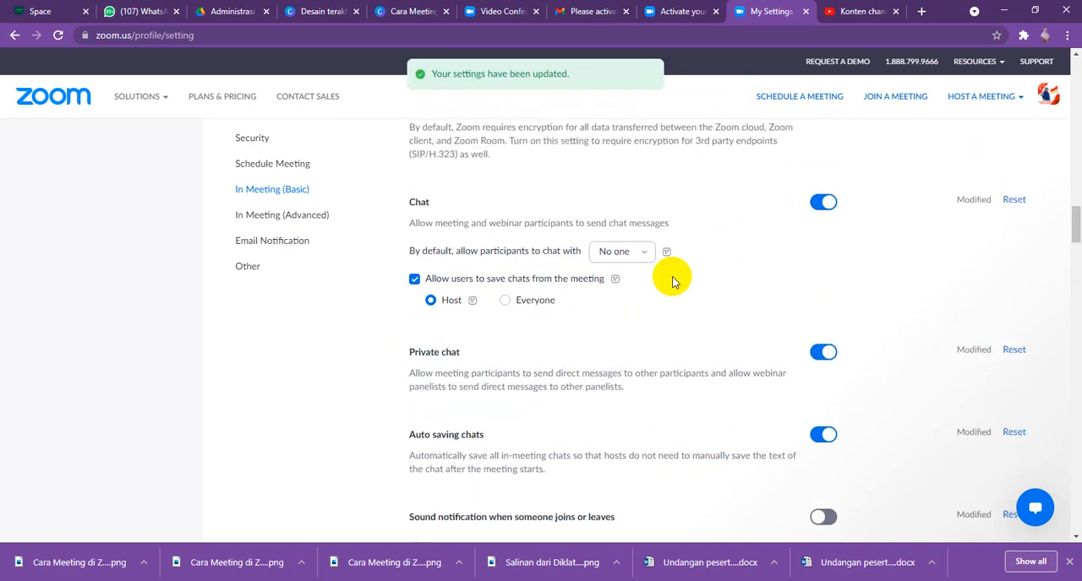
pyautogui.scroll(1, 496, 301)
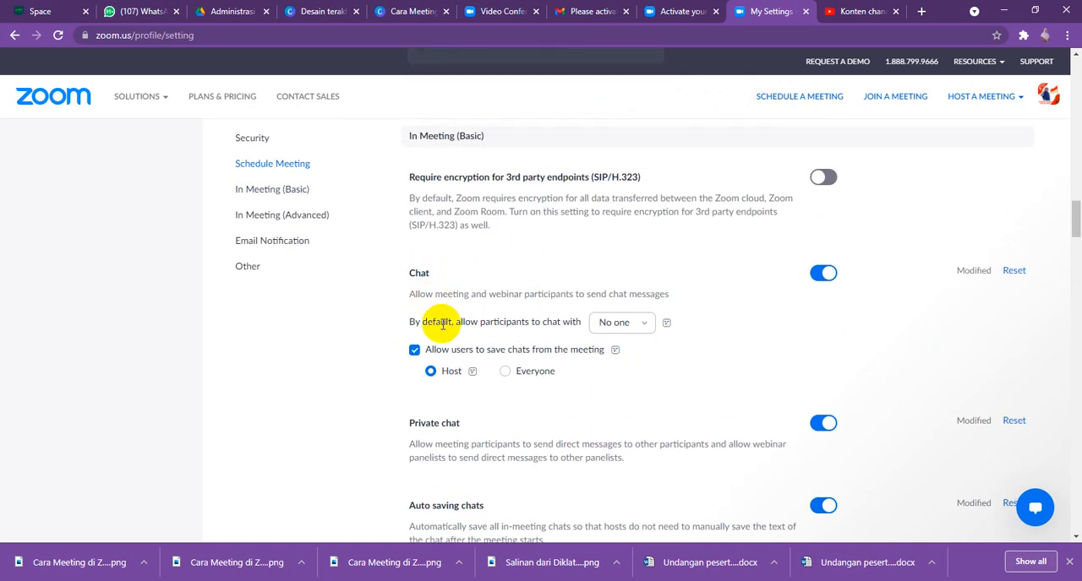
pyautogui.click(639, 326)
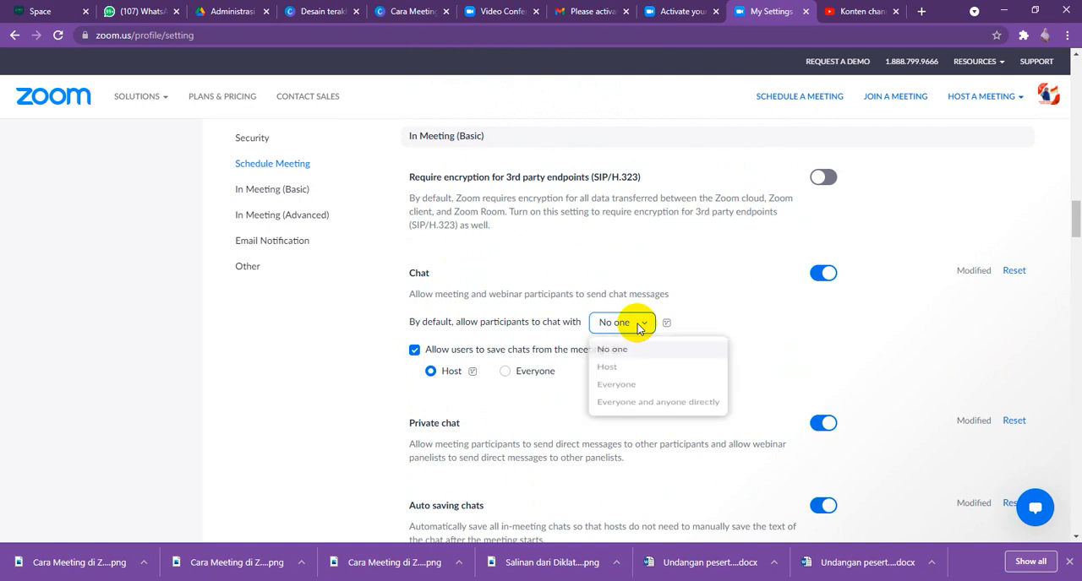
pyautogui.click(638, 417)
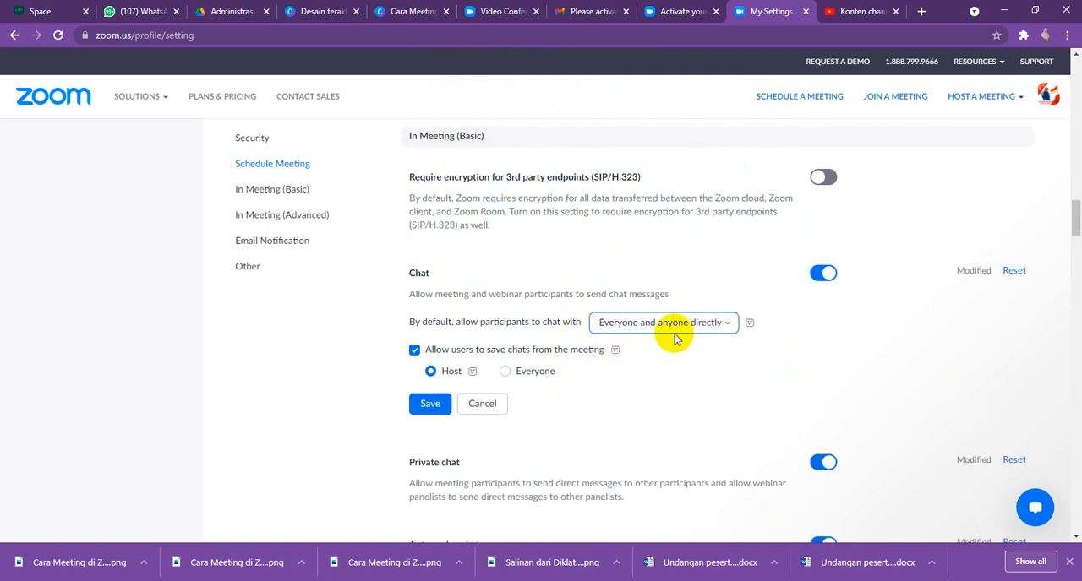
# - Recheck the Schedule Meeting and Security settings, including muting on join, personal meeting ID use and passcode embedding
pyautogui.scroll(4, 871, 314)
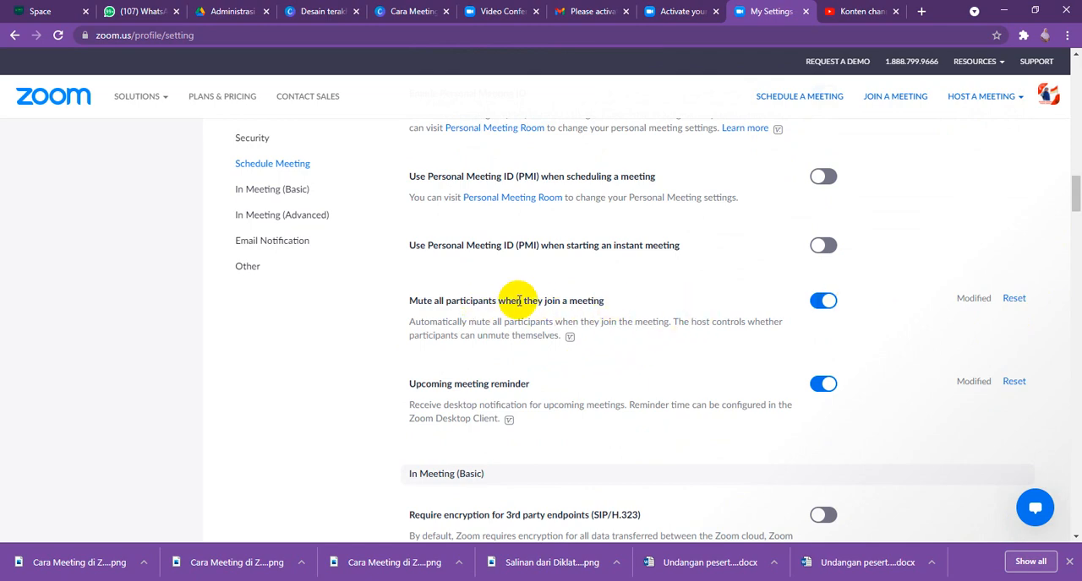
pyautogui.scroll(3, 526, 299)
pyautogui.scroll(15, 534, 300)
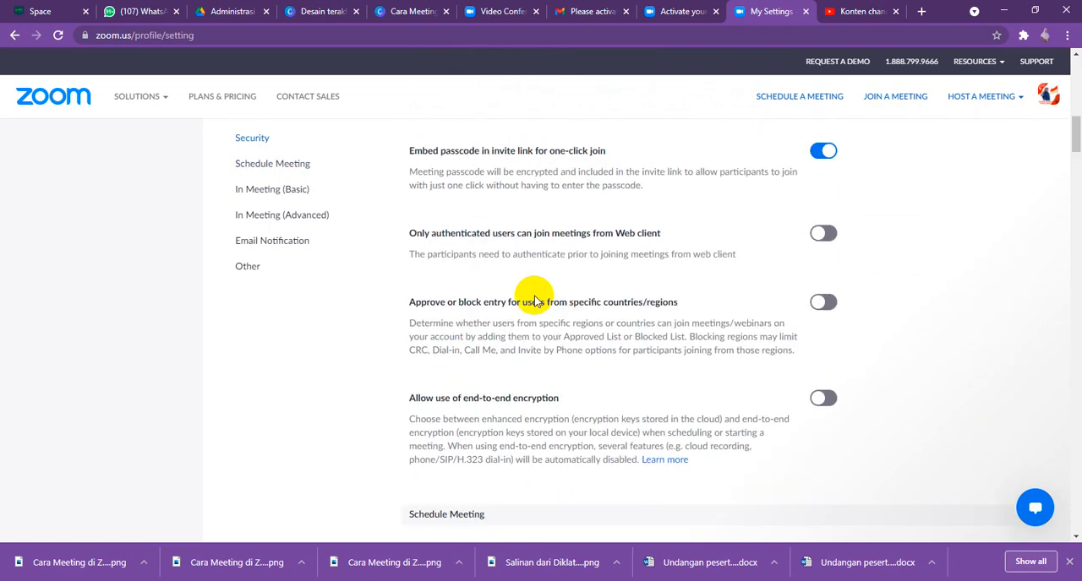